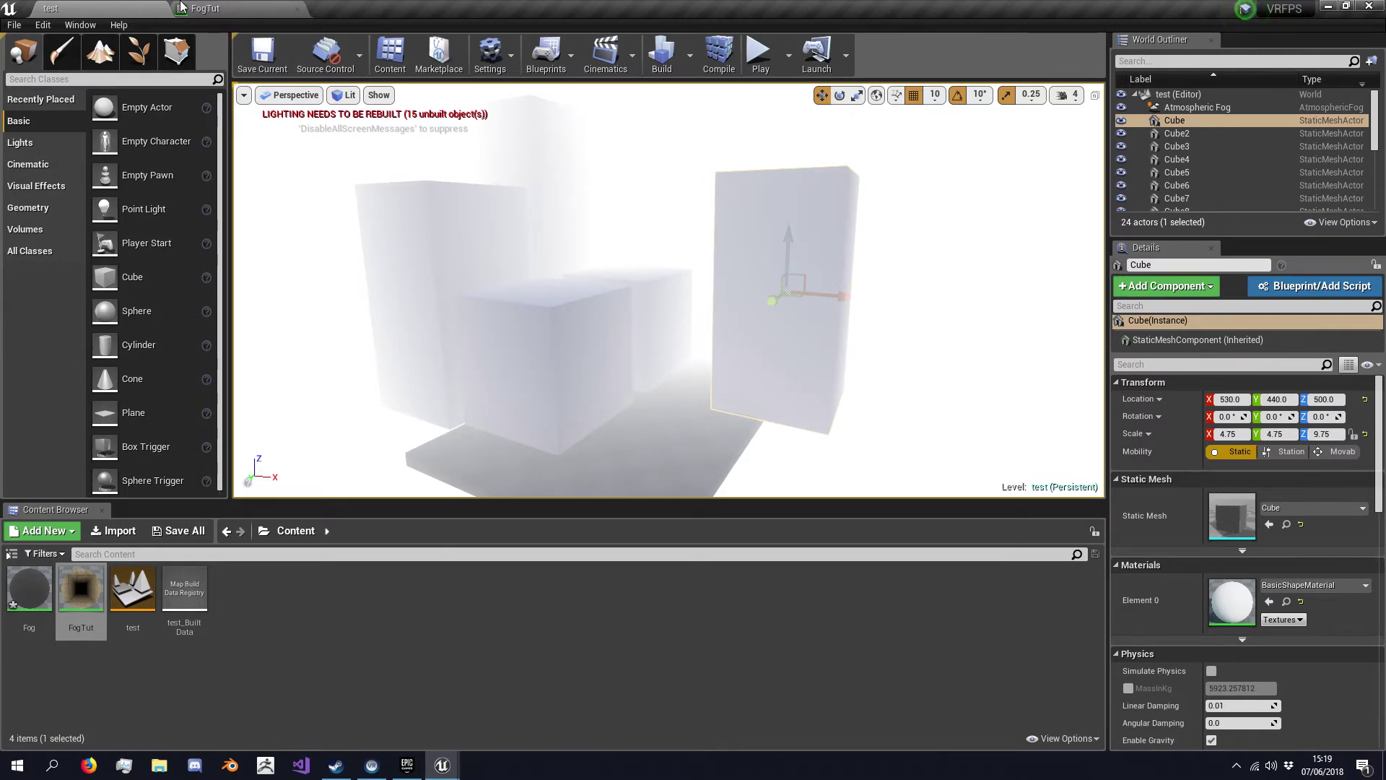
# Open the FogTut material and examine its node graph from the world-position inputs to the final output.
pyautogui.click(206, 8)
pyautogui.moveTo(623, 295); pyautogui.dragTo(818, 392, button='right')
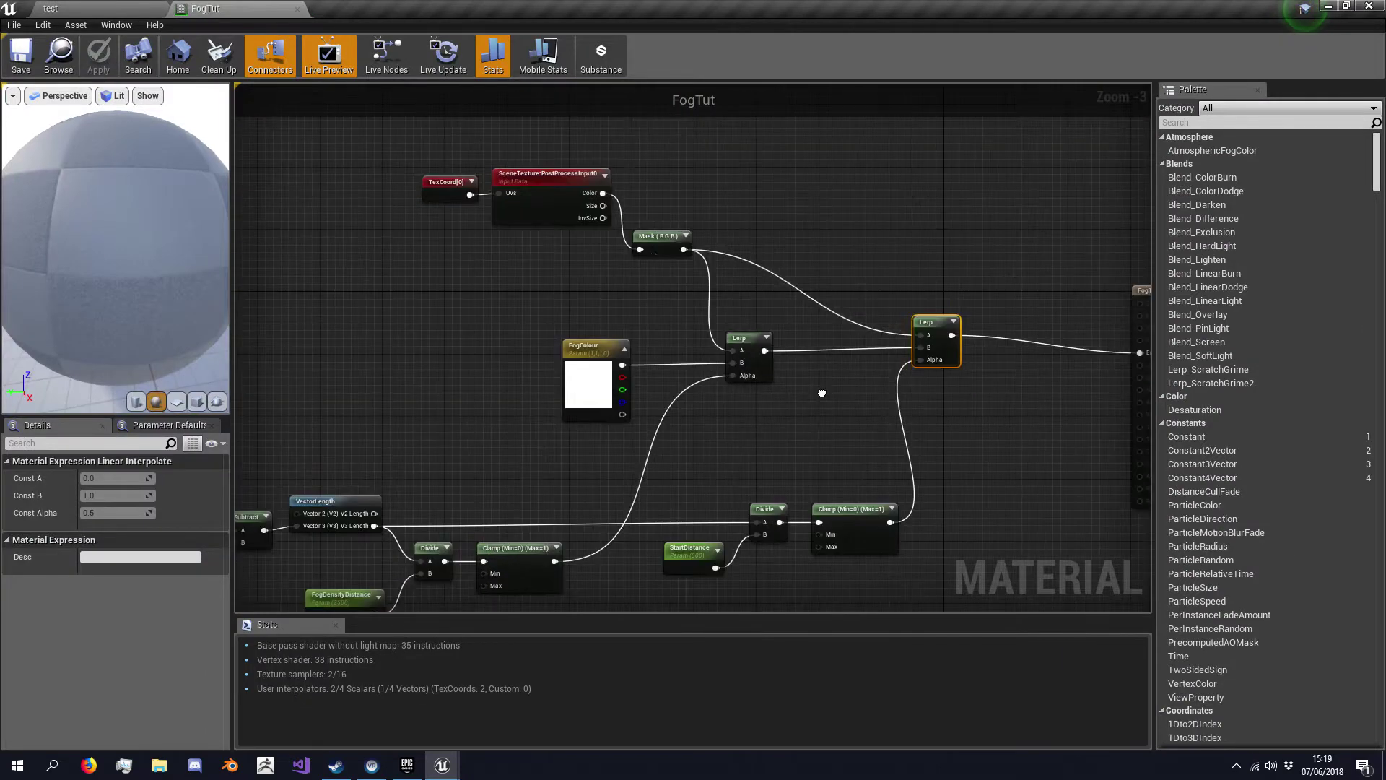
pyautogui.click(103, 6)
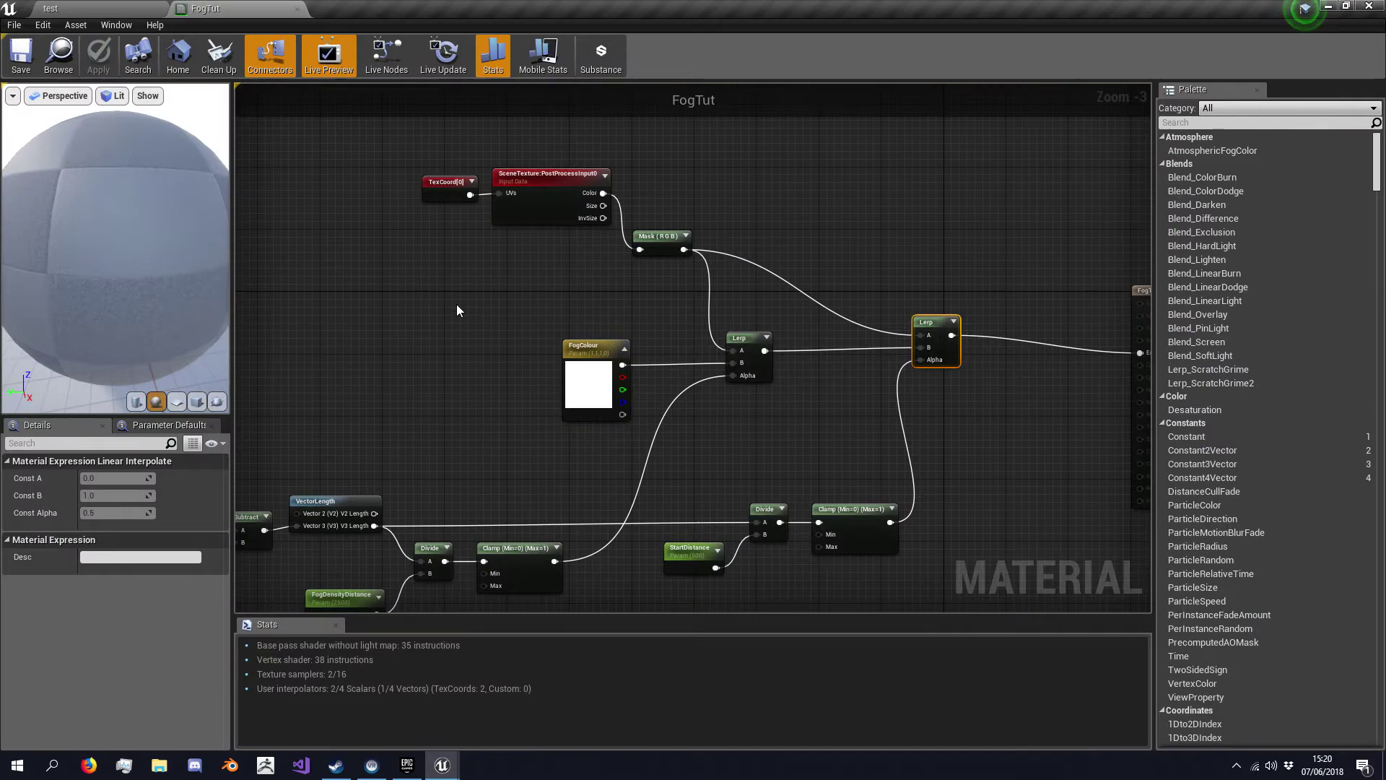
pyautogui.moveTo(456, 305); pyautogui.dragTo(504, 257, button='right')
pyautogui.scroll(-2, 504, 256)
pyautogui.scroll(1, 476, 308)
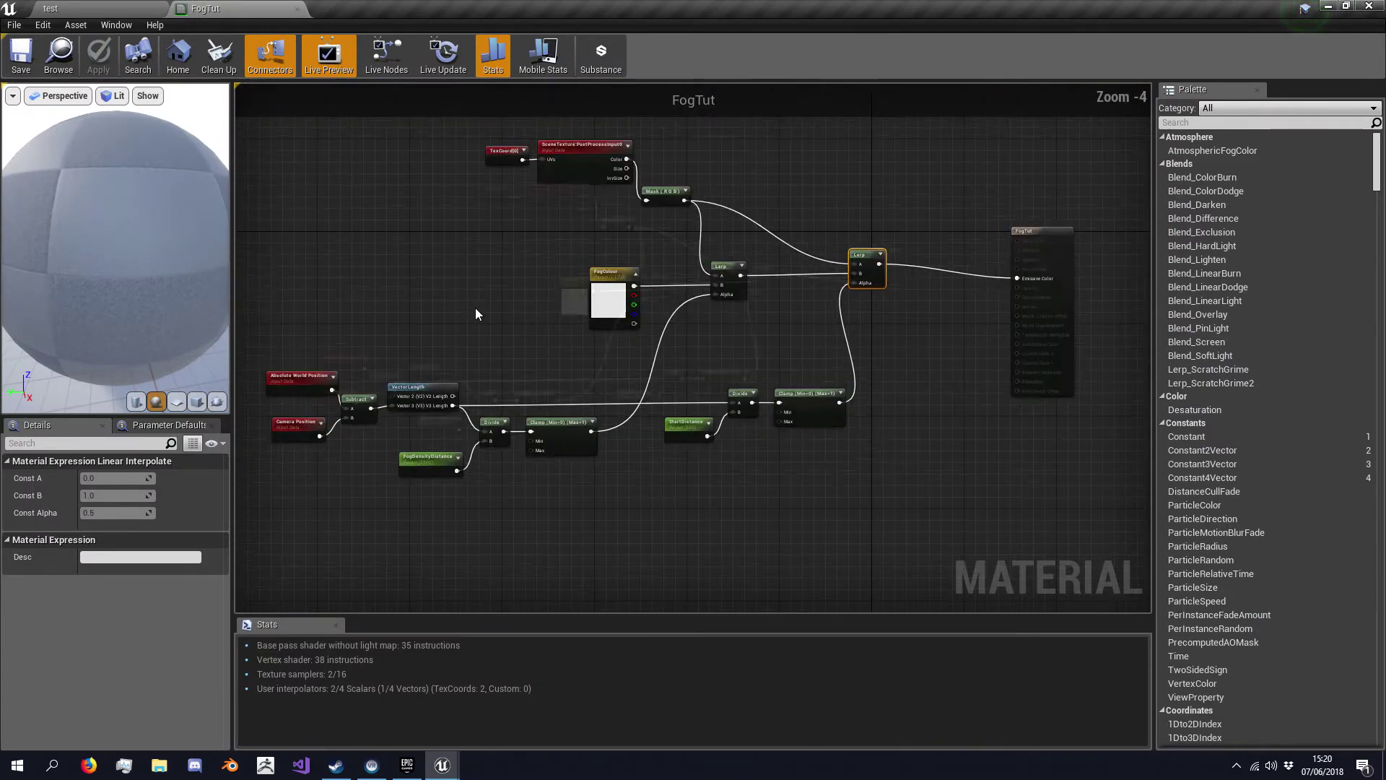
pyautogui.moveTo(476, 308); pyautogui.dragTo(505, 285, button='right')
pyautogui.scroll(1, 502, 303)
pyautogui.moveTo(512, 341); pyautogui.dragTo(714, 280, button='right')
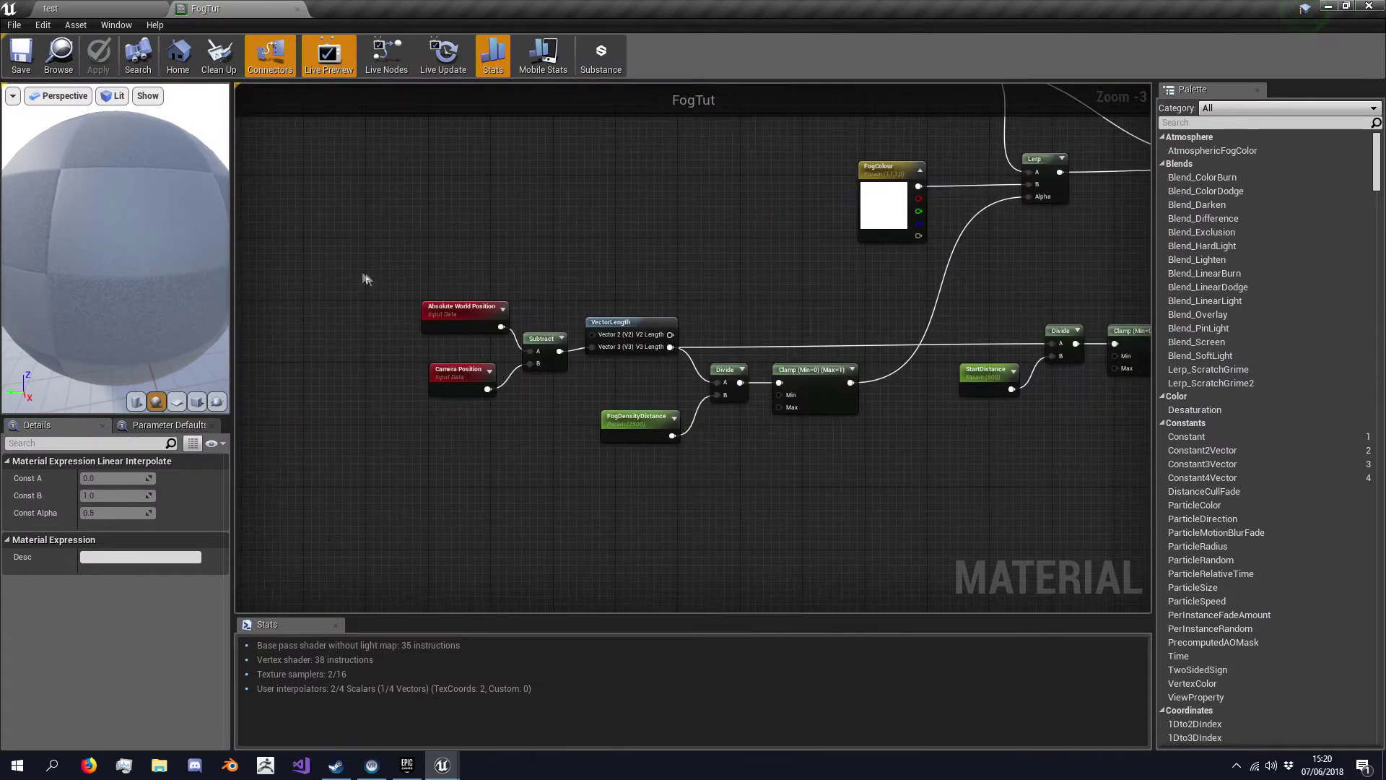
# Rearrange the distance nodes, moving the position inputs, Subtract and VectorLength away from Divide to leave a gap for another node.
pyautogui.moveTo(365, 279); pyautogui.dragTo(774, 506)
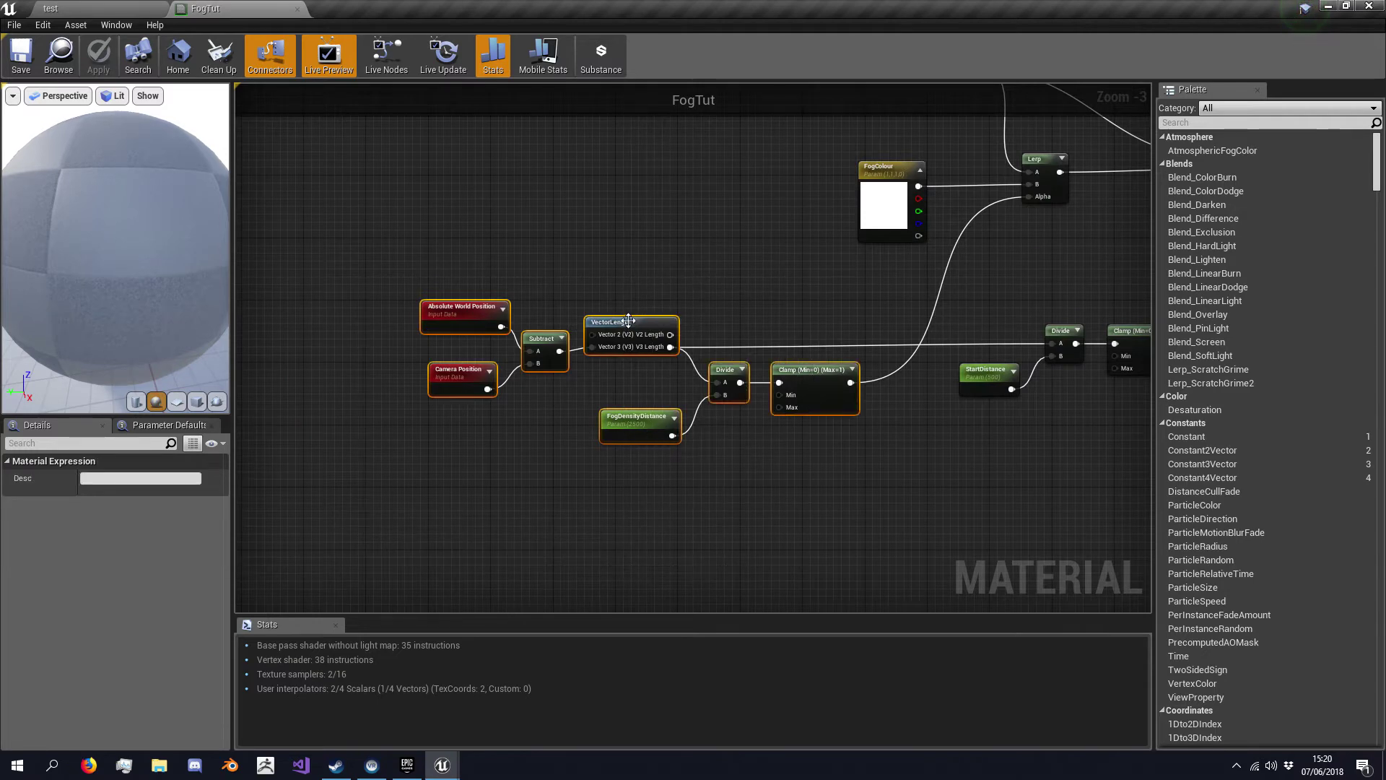
pyautogui.moveTo(628, 321); pyautogui.dragTo(464, 320)
pyautogui.click(507, 283)
pyautogui.moveTo(507, 283); pyautogui.dragTo(665, 364, button='right')
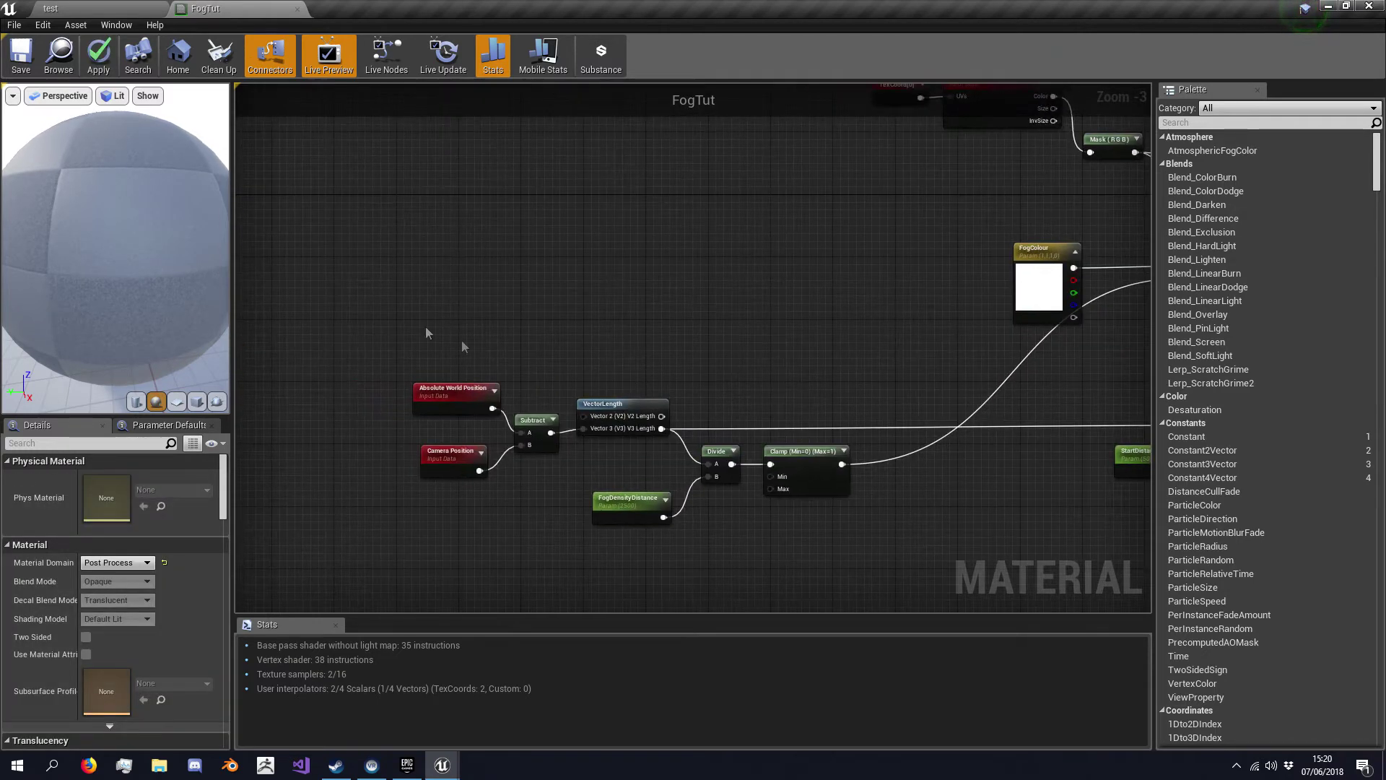
pyautogui.moveTo(378, 310); pyautogui.dragTo(610, 470)
pyautogui.moveTo(629, 407); pyautogui.dragTo(487, 408)
pyautogui.click(359, 210)
# Examine how the 3D-distance fog covers the preview sphere at different camera distances.
pyautogui.moveTo(114, 149); pyautogui.dragTo(114, 188, button='right')
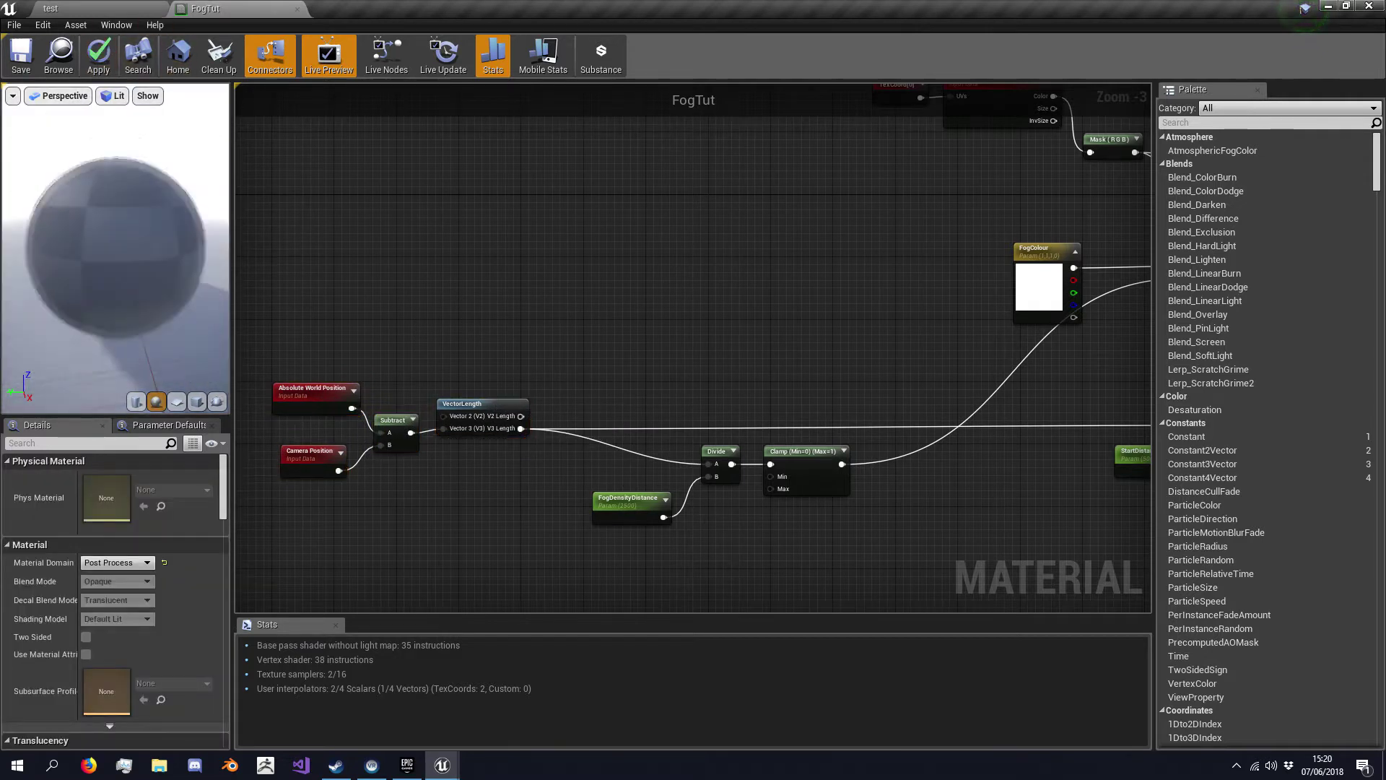
pyautogui.scroll(-5, 125, 205)
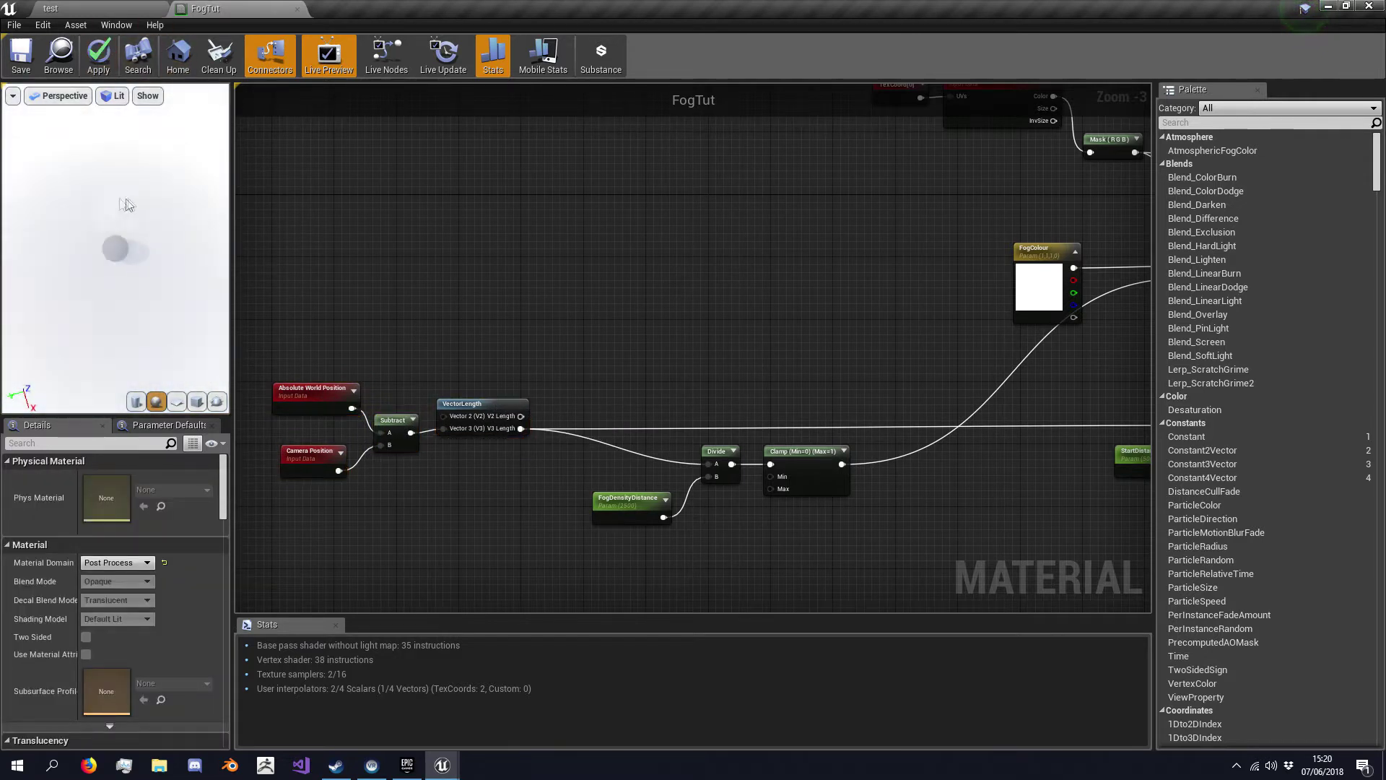
pyautogui.scroll(-3, 137, 268)
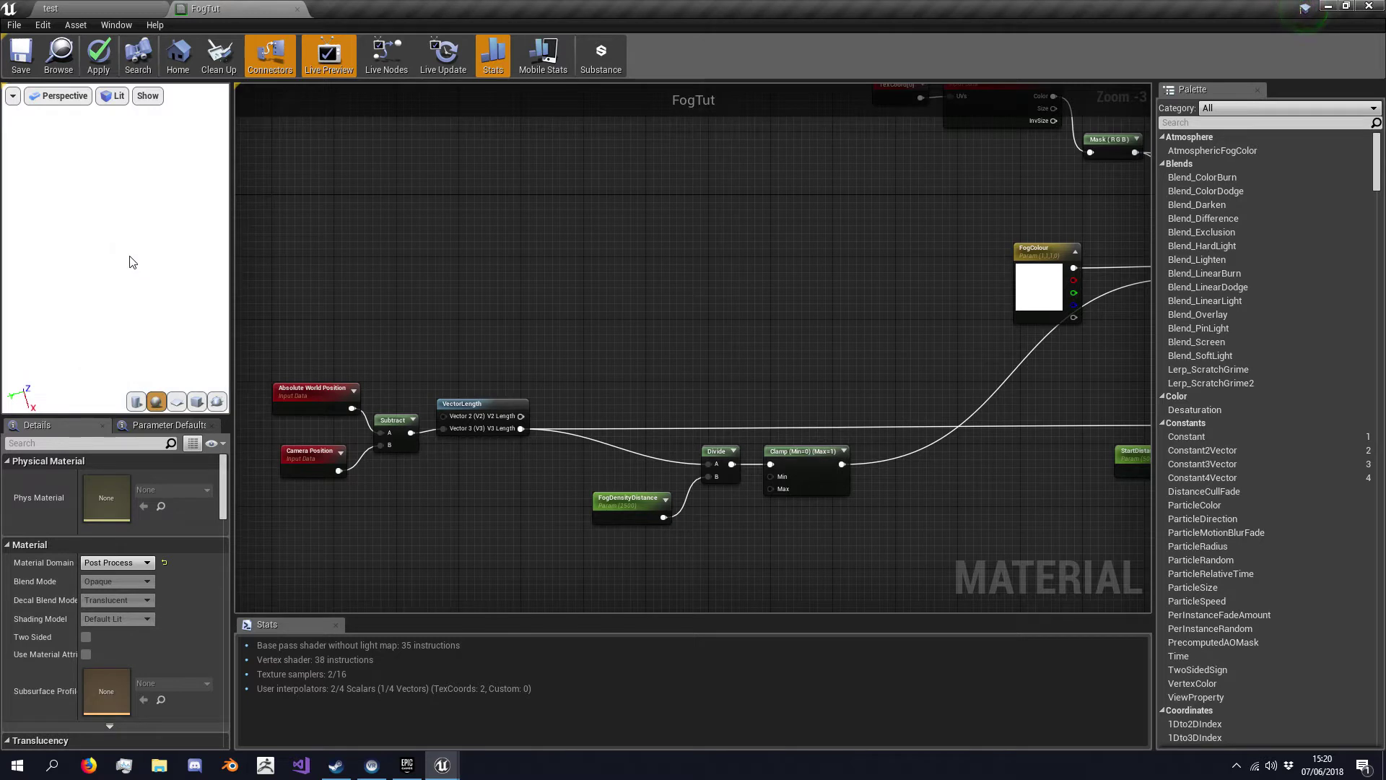
pyautogui.scroll(5, 125, 263)
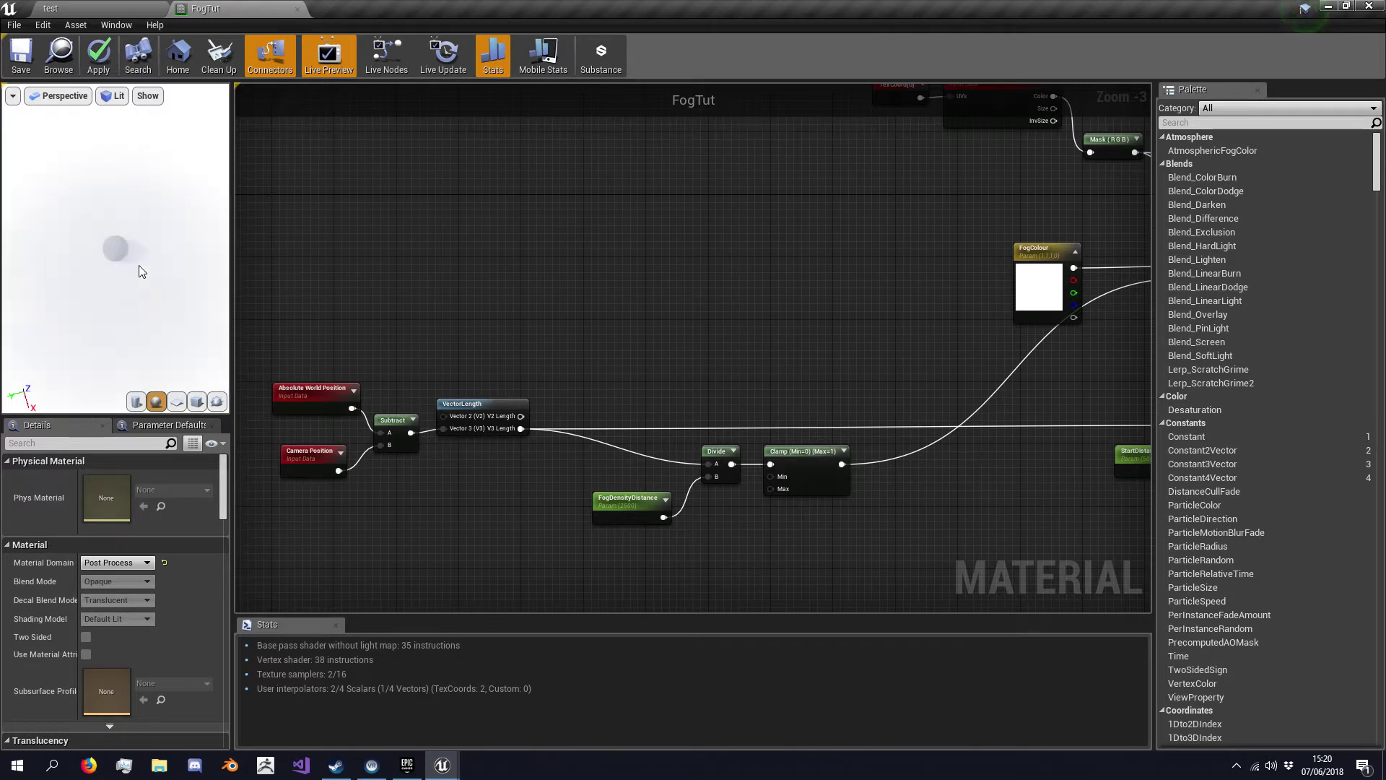
# Feed Subtract into VectorLength's Vector 2 input, wire V2 Length to the fog density Divide's A, and check the fog in the preview.
pyautogui.moveTo(408, 433); pyautogui.dragTo(710, 464)
pyautogui.scroll(-8, 140, 257)
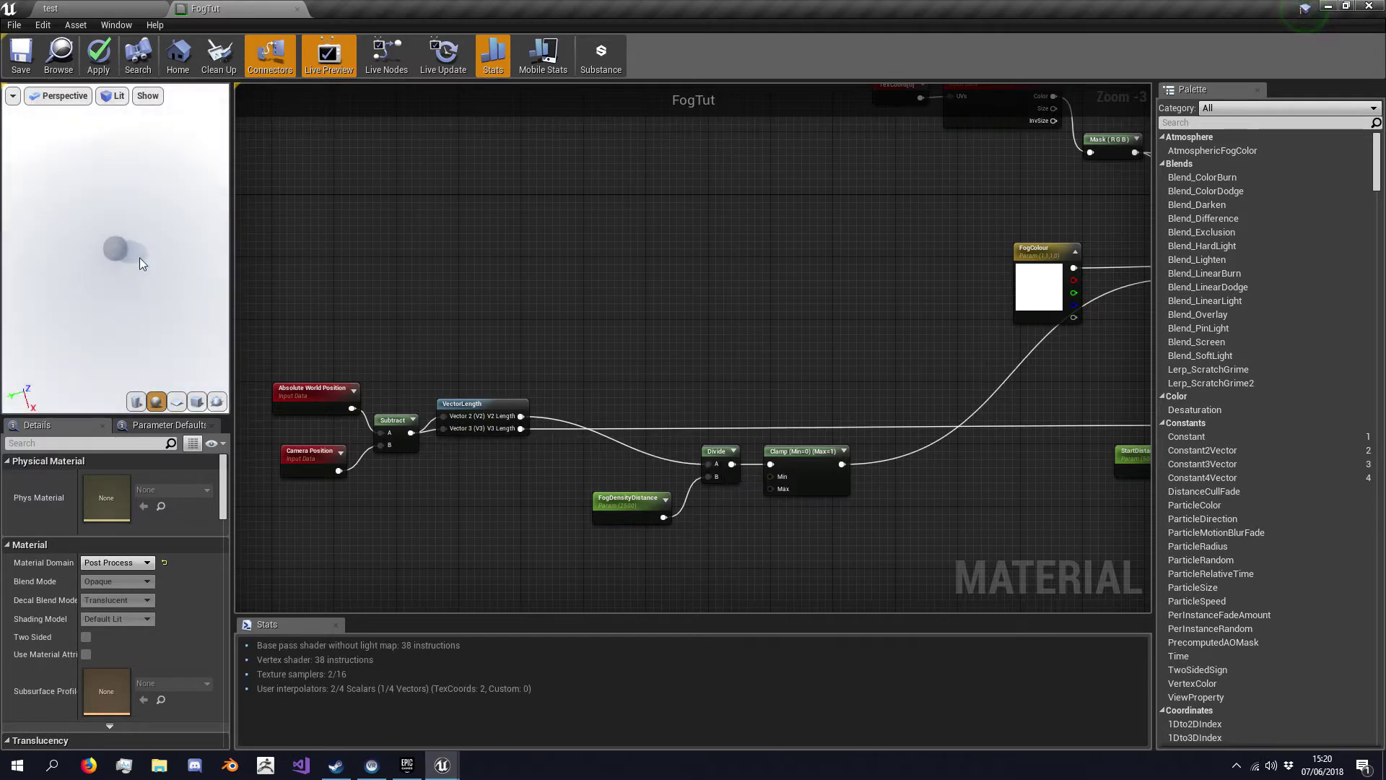
pyautogui.moveTo(113, 246); pyautogui.dragTo(113, 240)
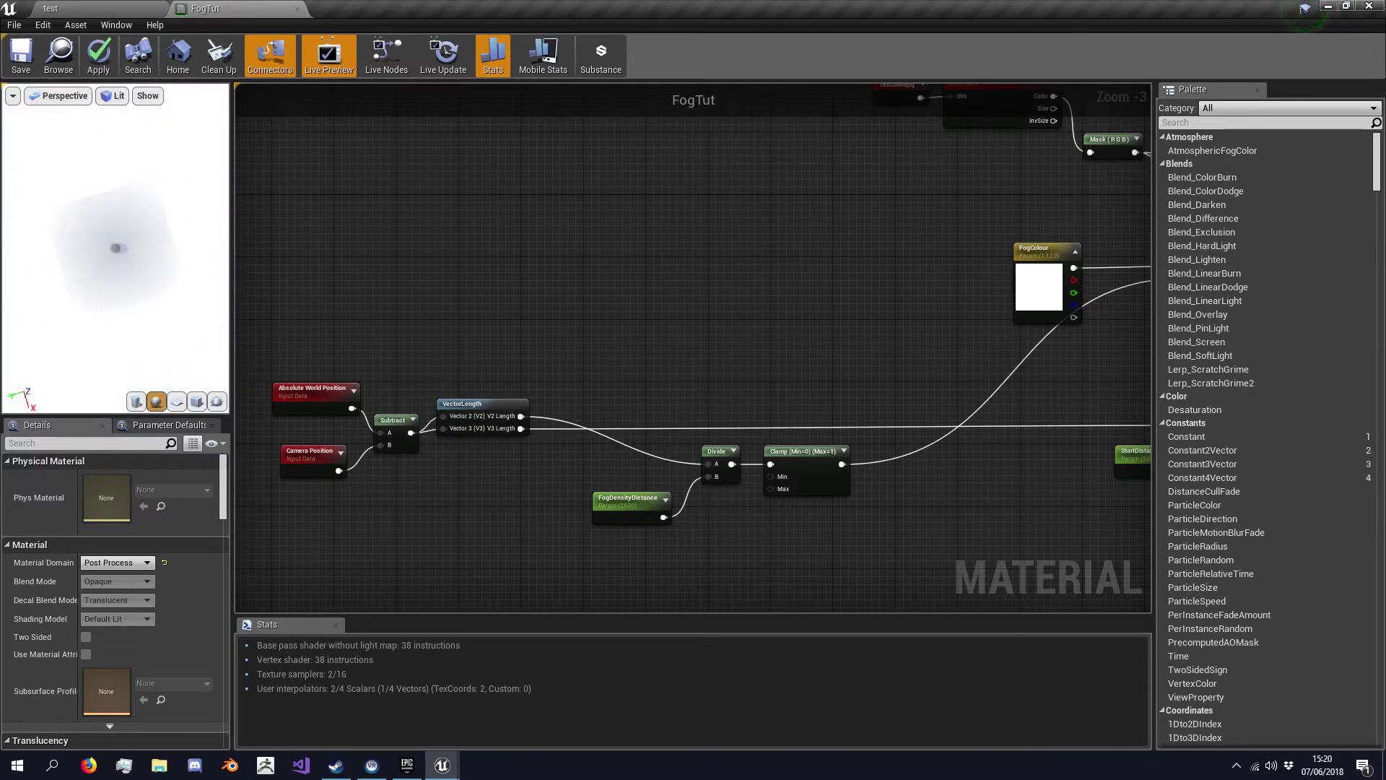
pyautogui.scroll(-2, 110, 246)
pyautogui.scroll(7, 110, 245)
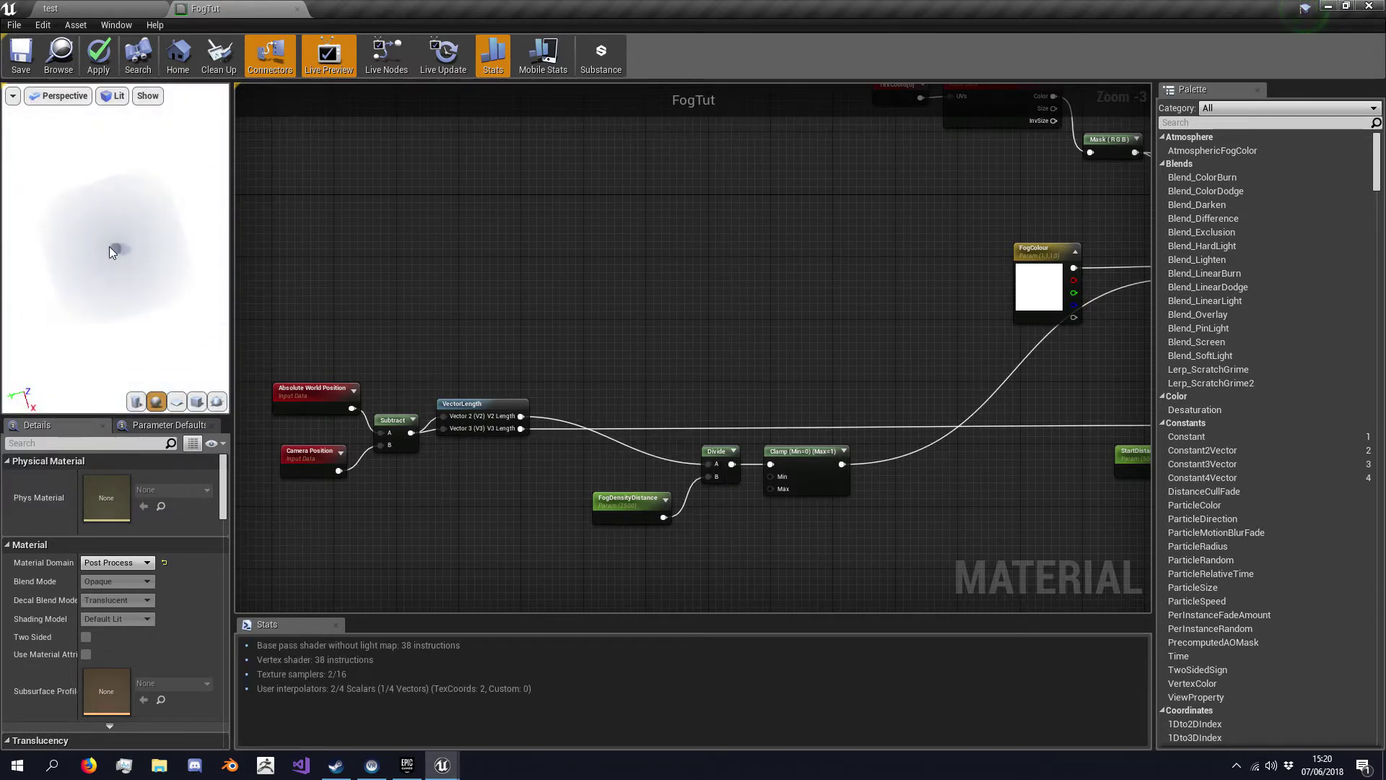
pyautogui.scroll(8, 110, 245)
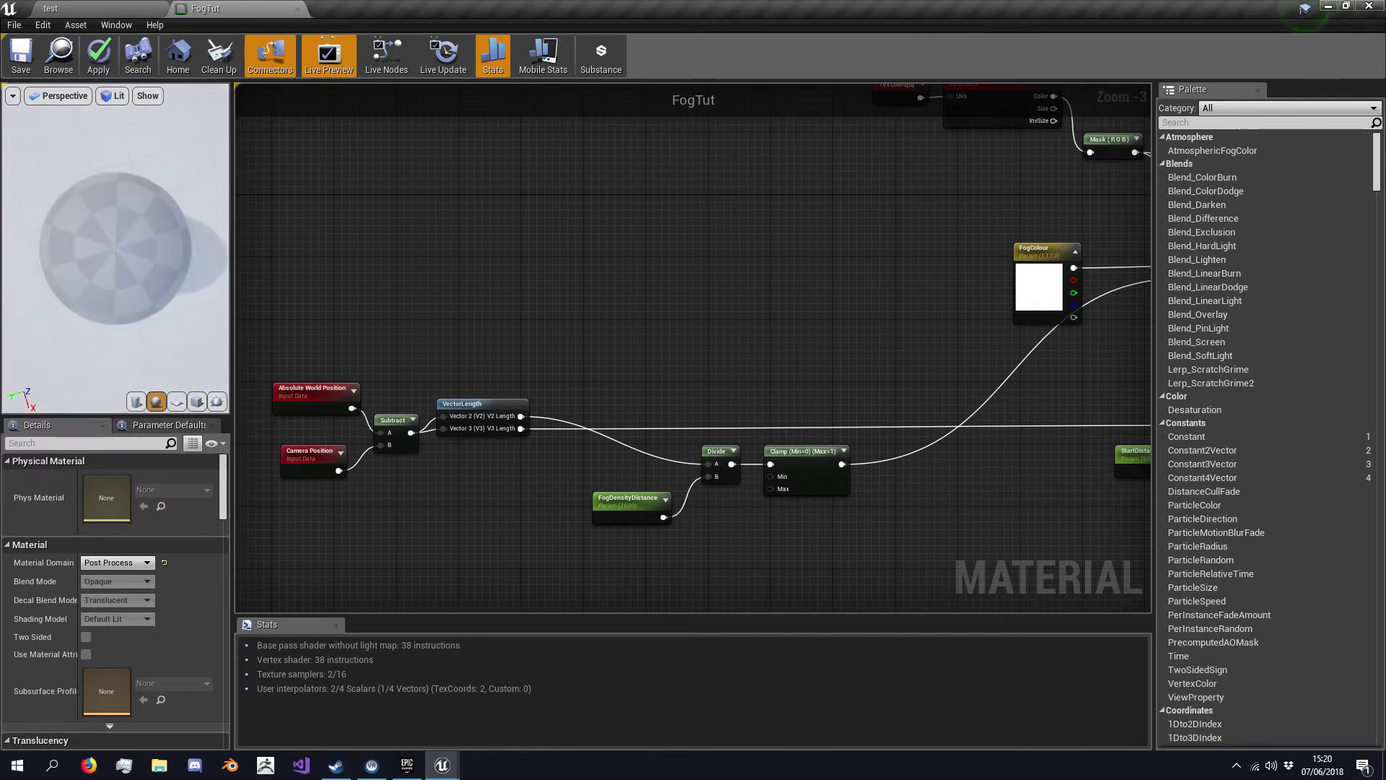
pyautogui.moveTo(110, 245)
pyautogui.mouseDown()
pyautogui.moveTo(110, 181)
pyautogui.moveTo(111, 261)
pyautogui.moveTo(110, 246)
pyautogui.mouseUp()
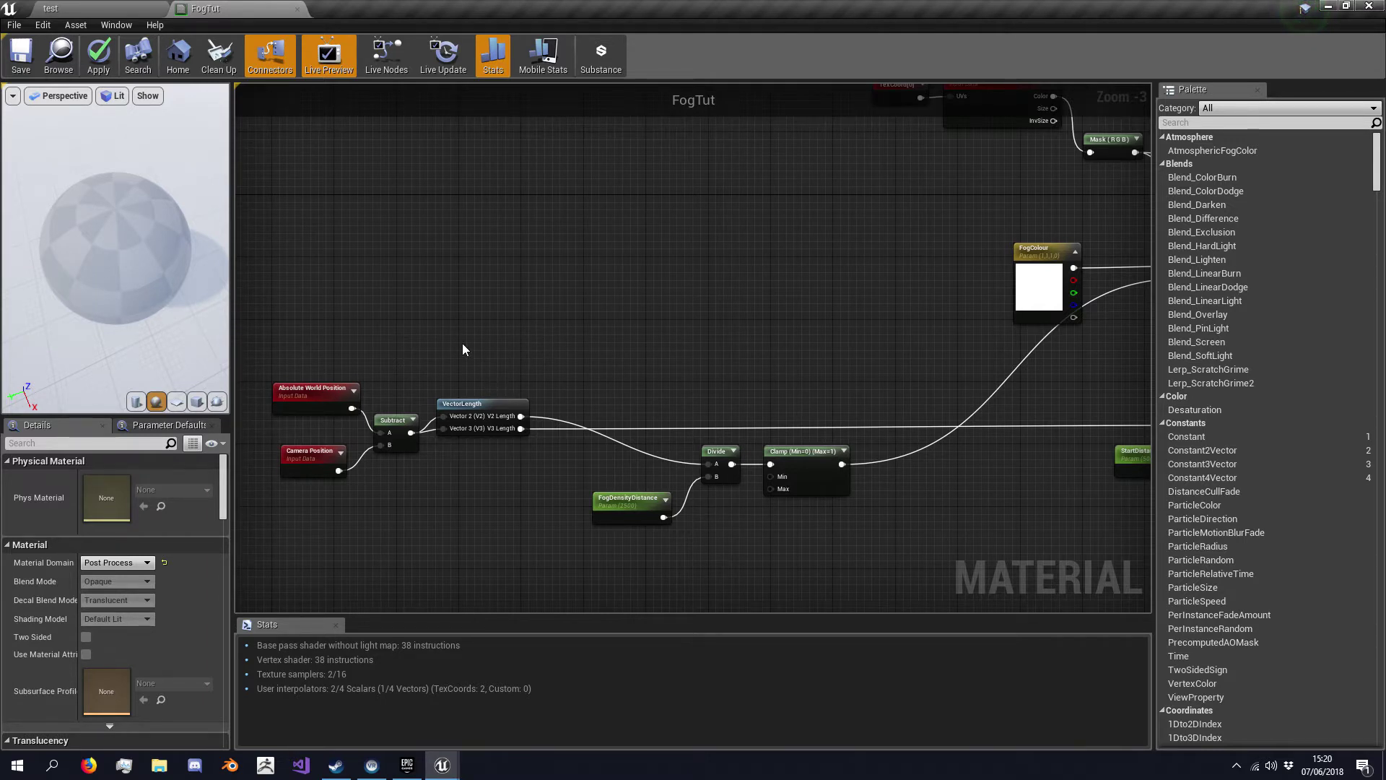
# Add a StaticSwitchParameter node above VectorLength and name it bUse2DVector.
pyautogui.rightClick(540, 306)
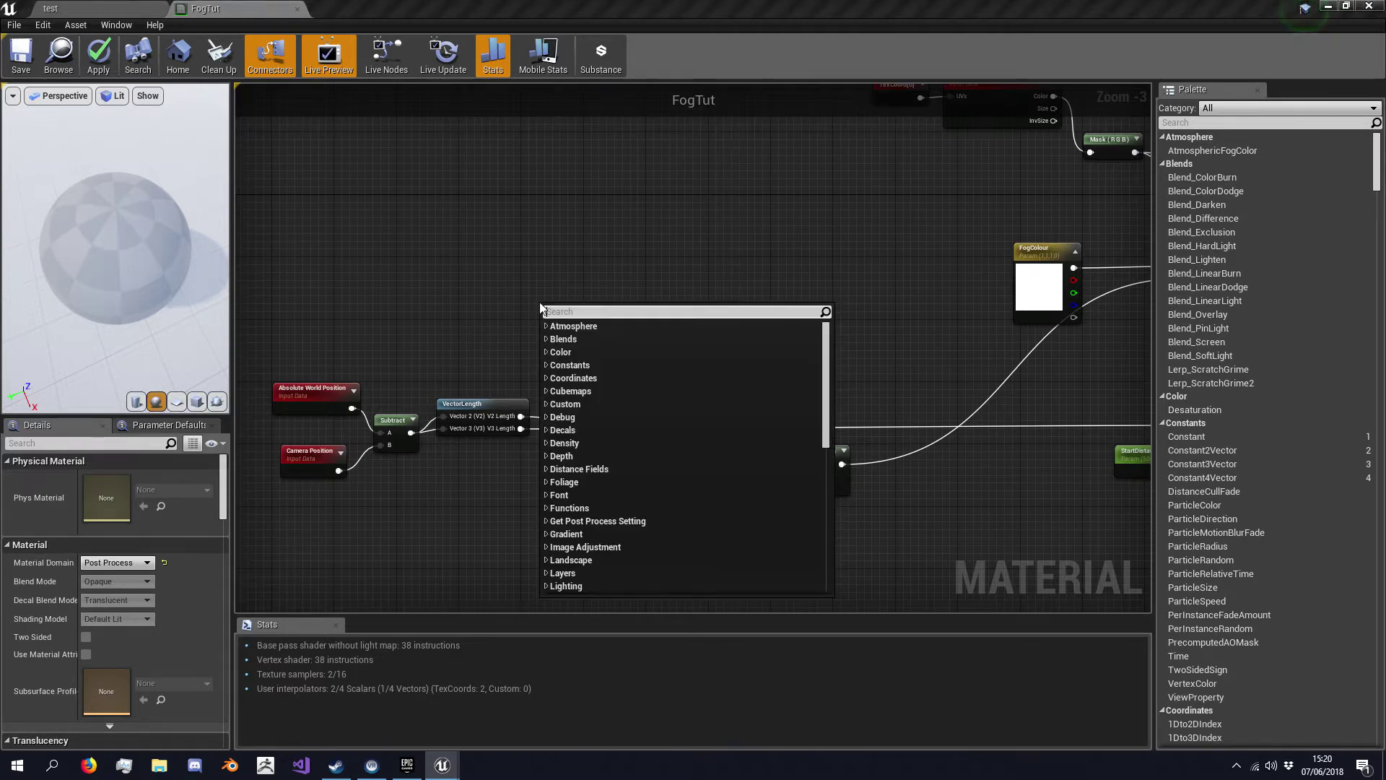
pyautogui.write('switch')
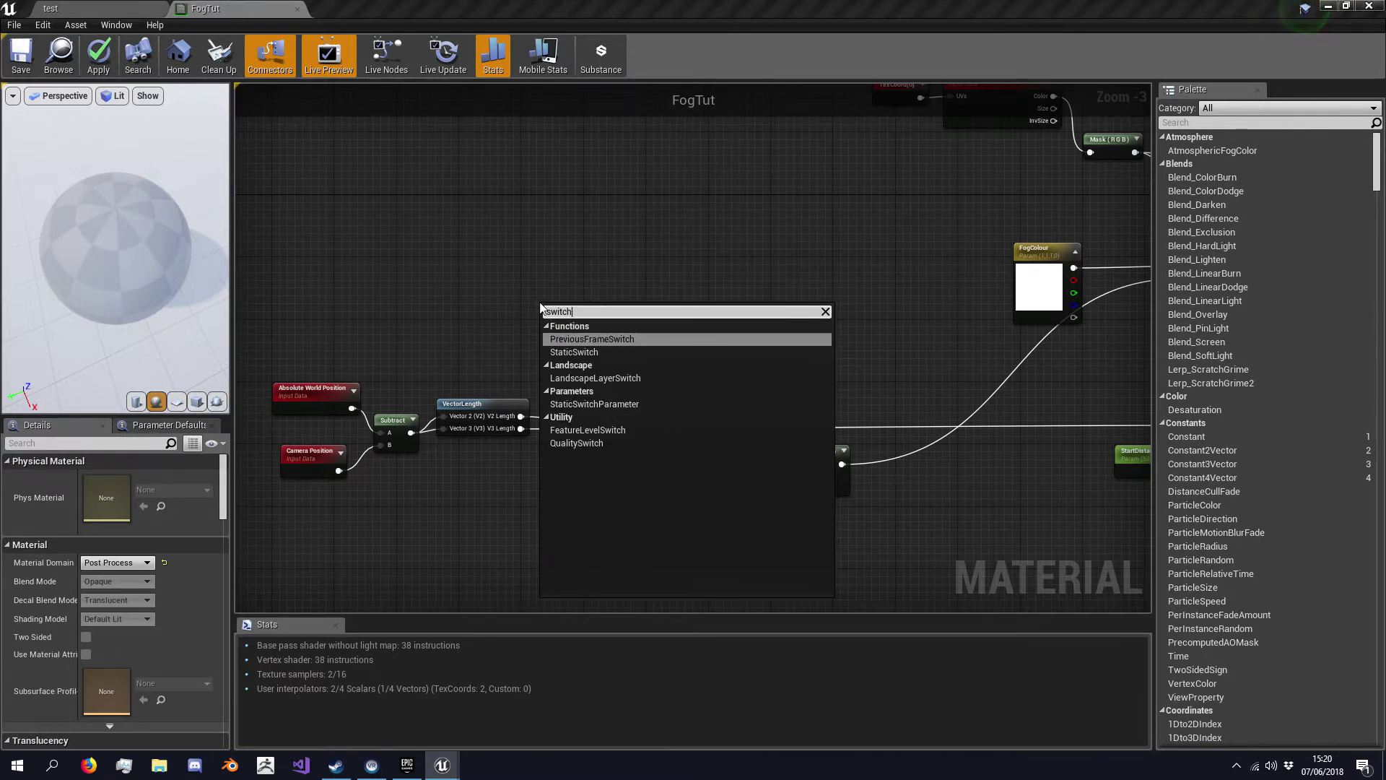
pyautogui.click(601, 404)
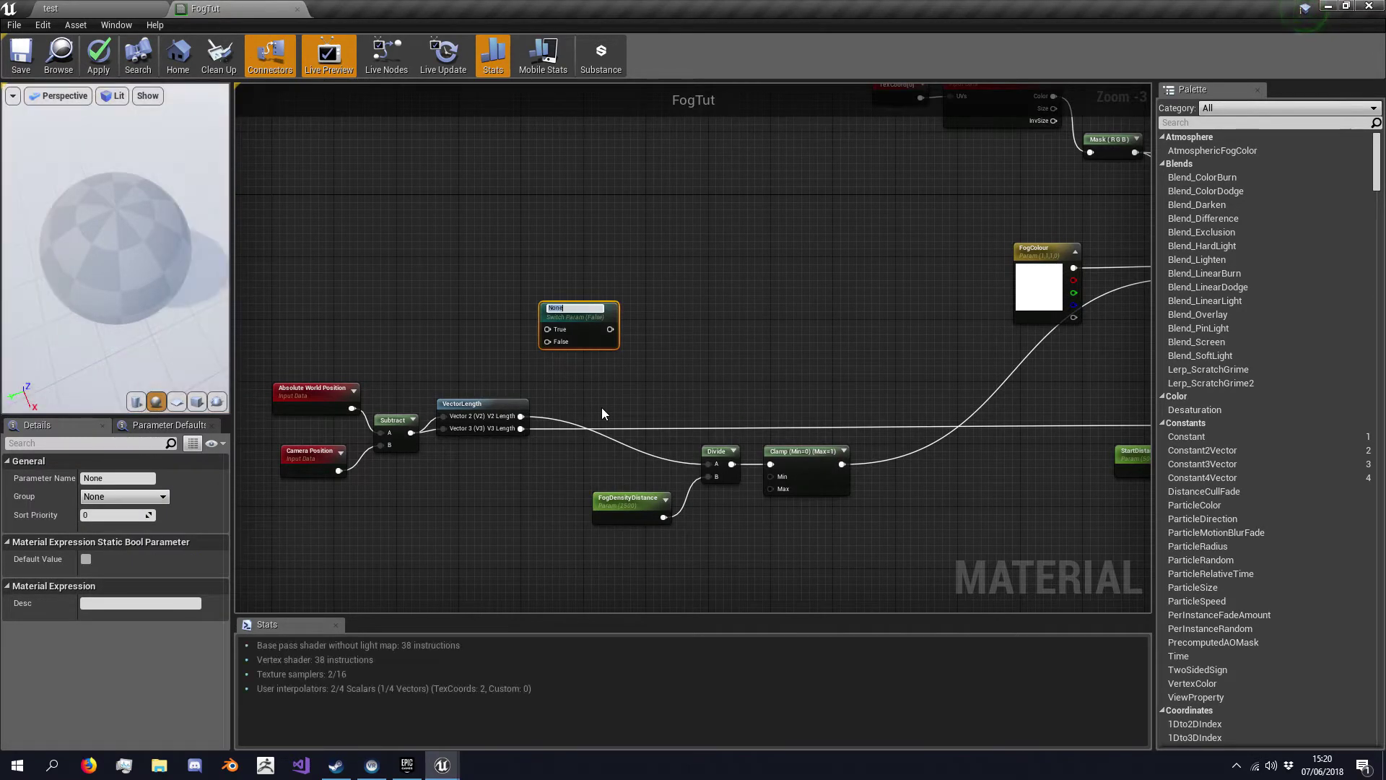
pyautogui.write('bUse2DVector')
pyautogui.press('Return')
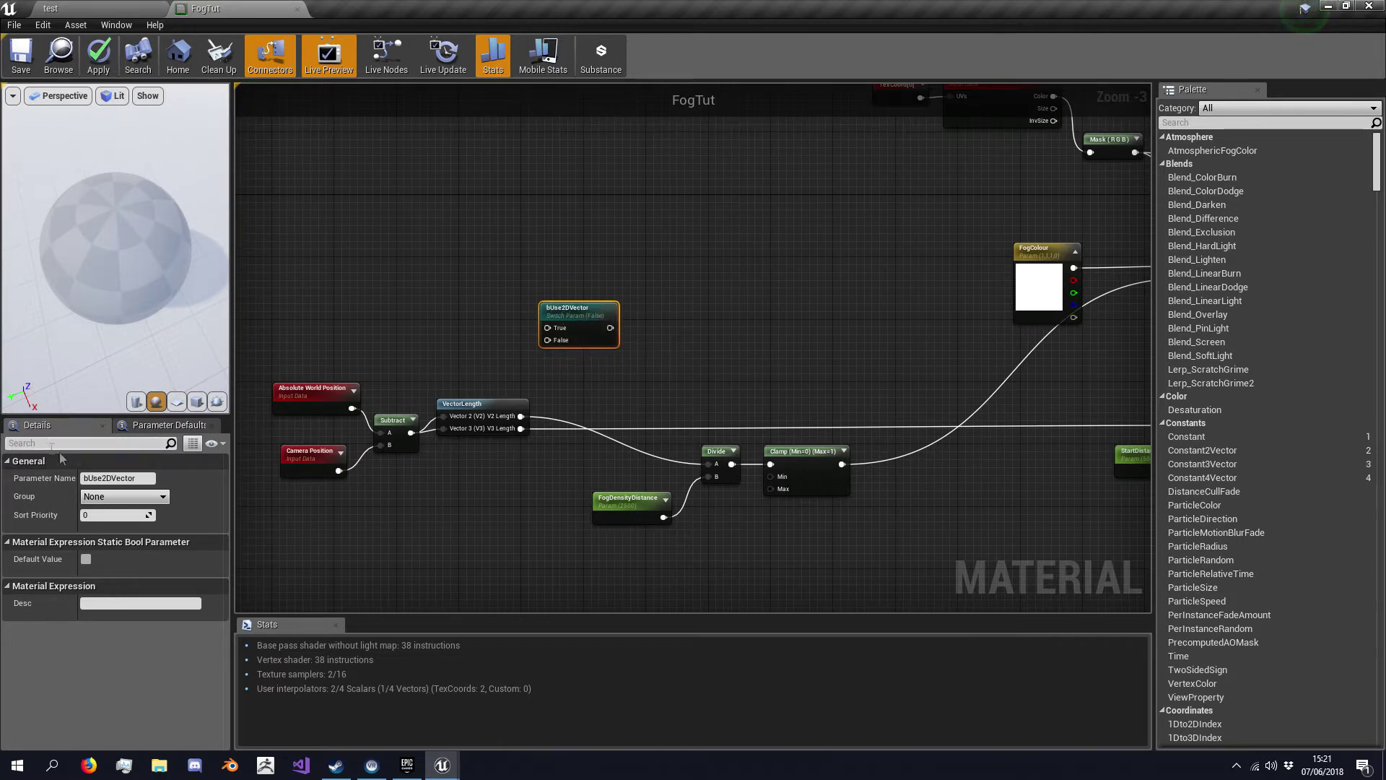
# Place bUse2DVector beside VectorLength, wire V2 Length to True and V3 Length to False, and connect its output to the fog density Divide's A.
pyautogui.click(168, 425)
pyautogui.moveTo(578, 309); pyautogui.dragTo(569, 427)
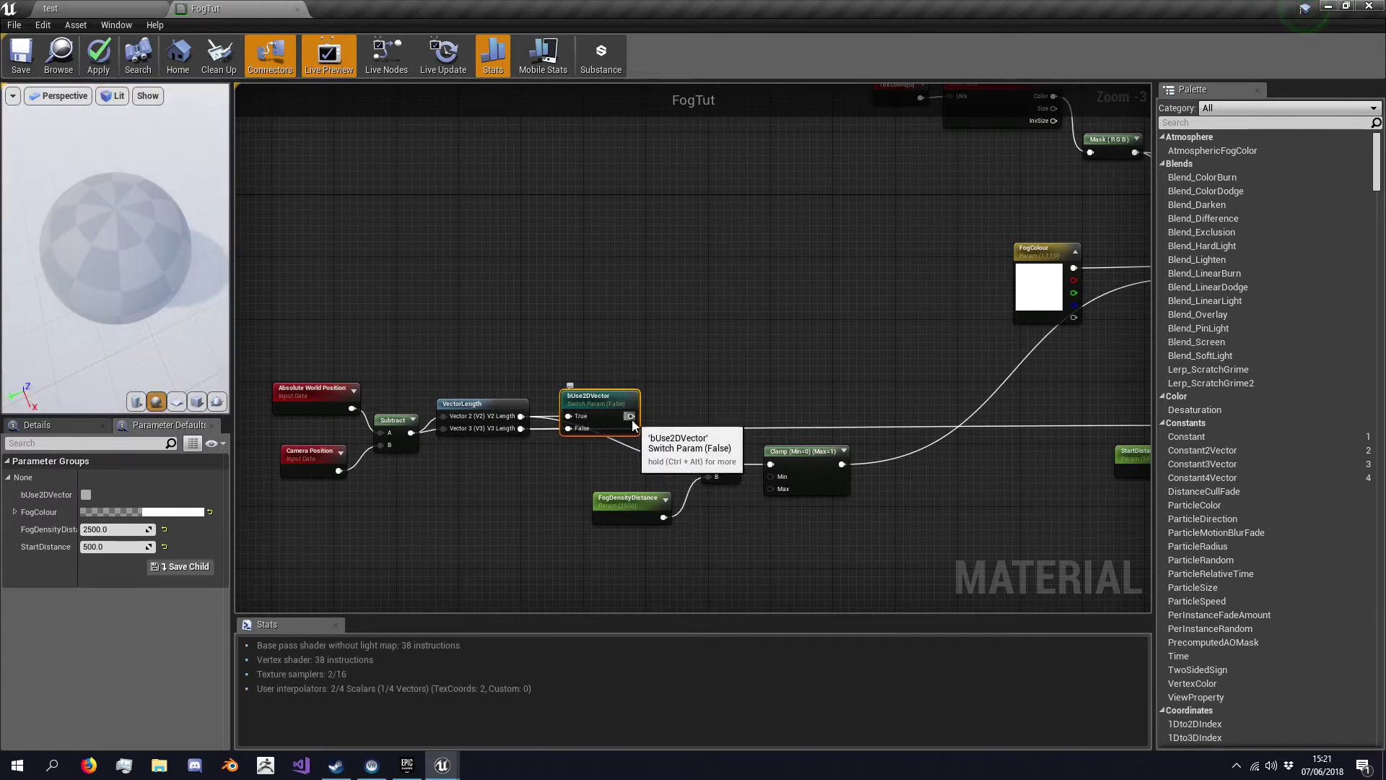
pyautogui.moveTo(631, 417); pyautogui.dragTo(708, 466)
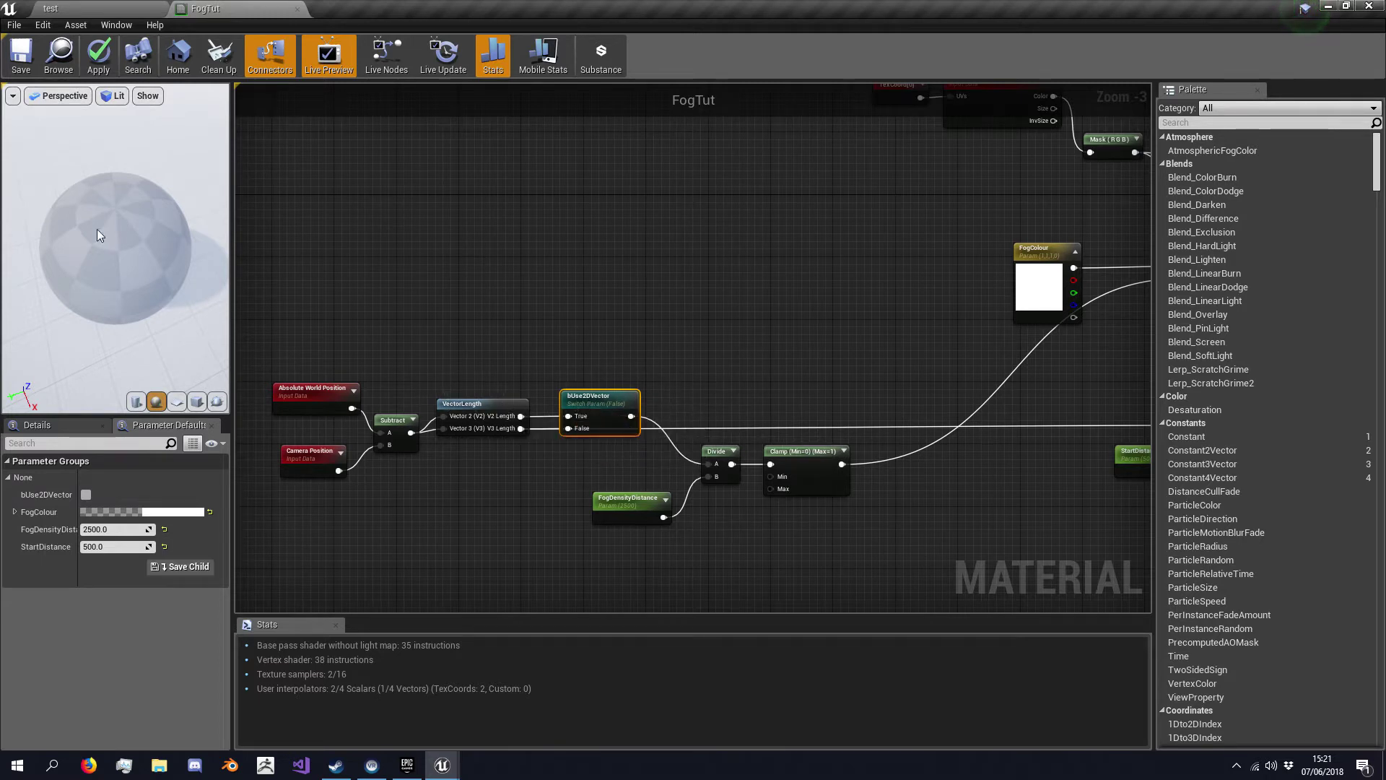
# Toggle the bUse2DVector default on and back off, comparing the fog around the preview sphere from near and far.
pyautogui.moveTo(98, 230); pyautogui.dragTo(97, 282)
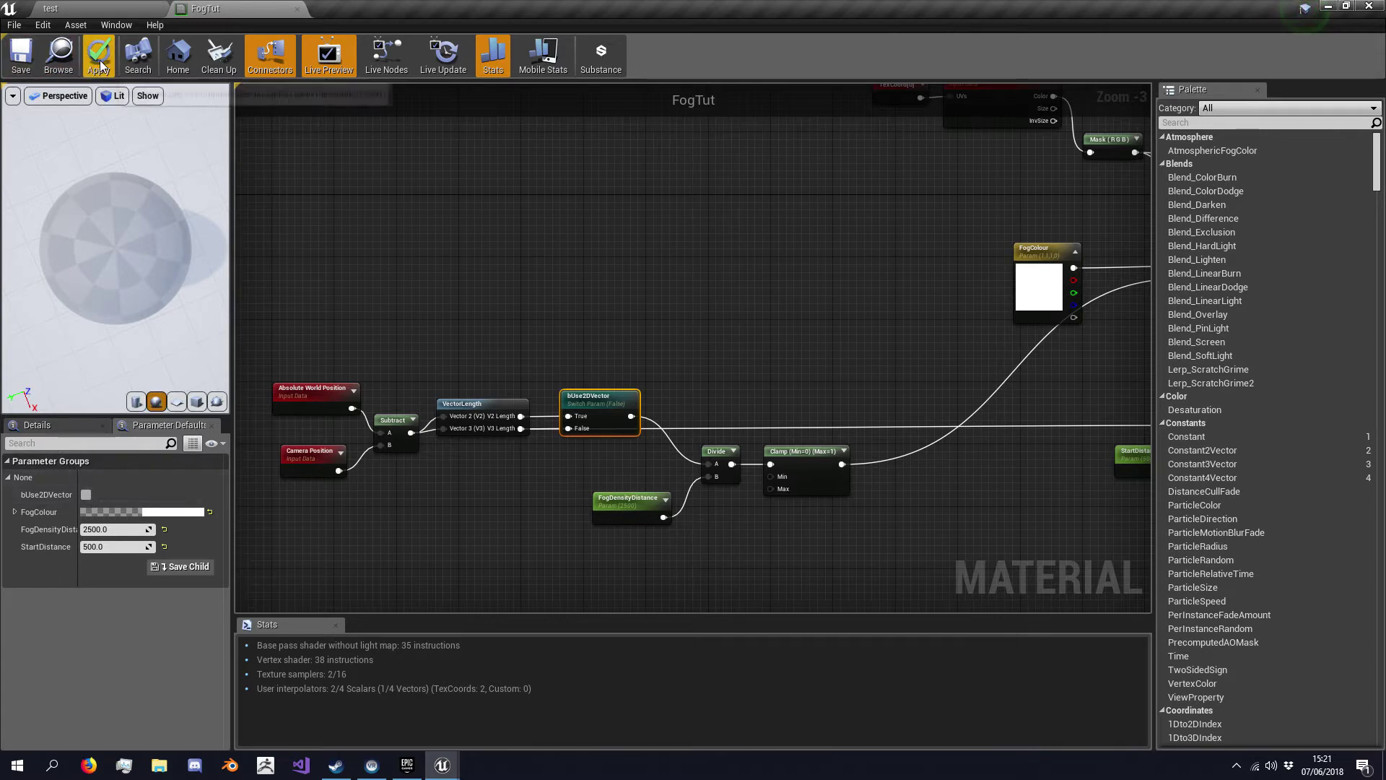
pyautogui.click(86, 495)
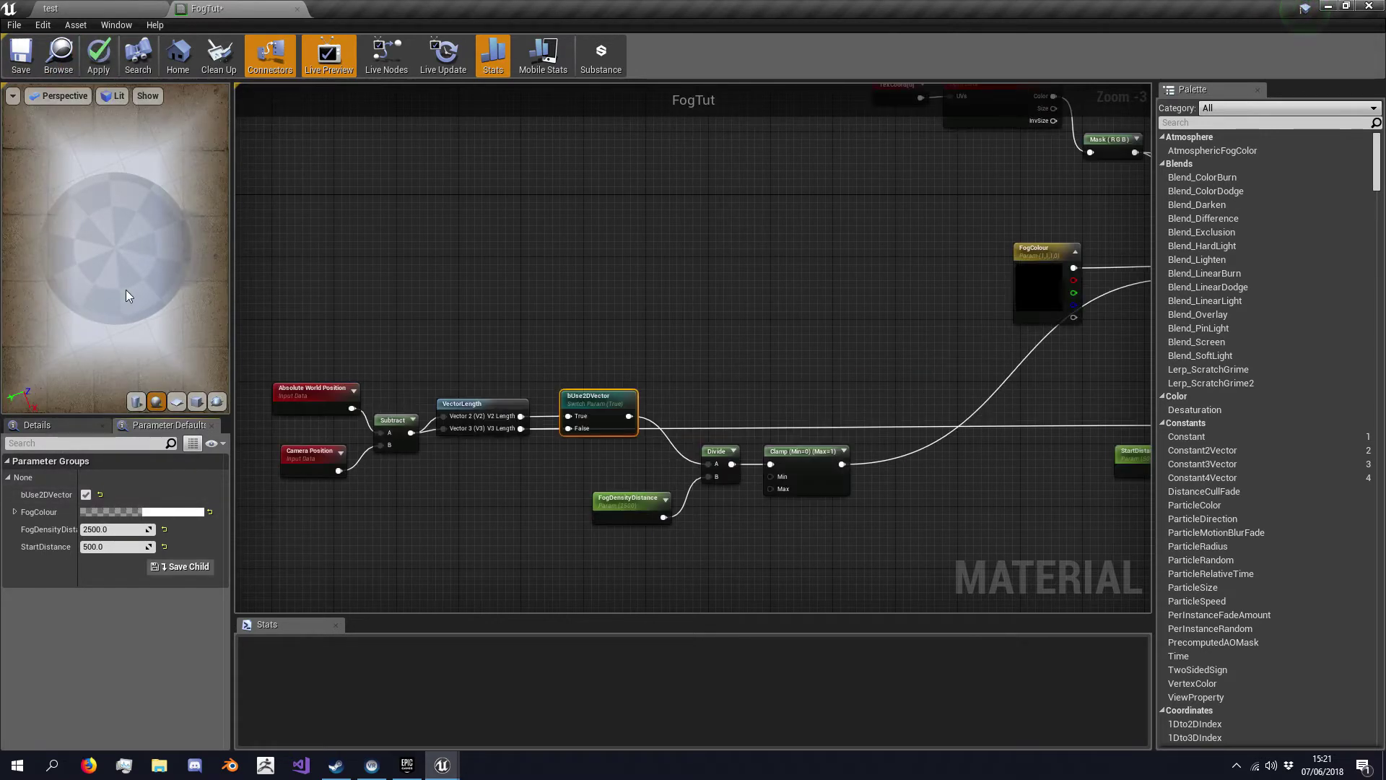
pyautogui.scroll(-10, 127, 283)
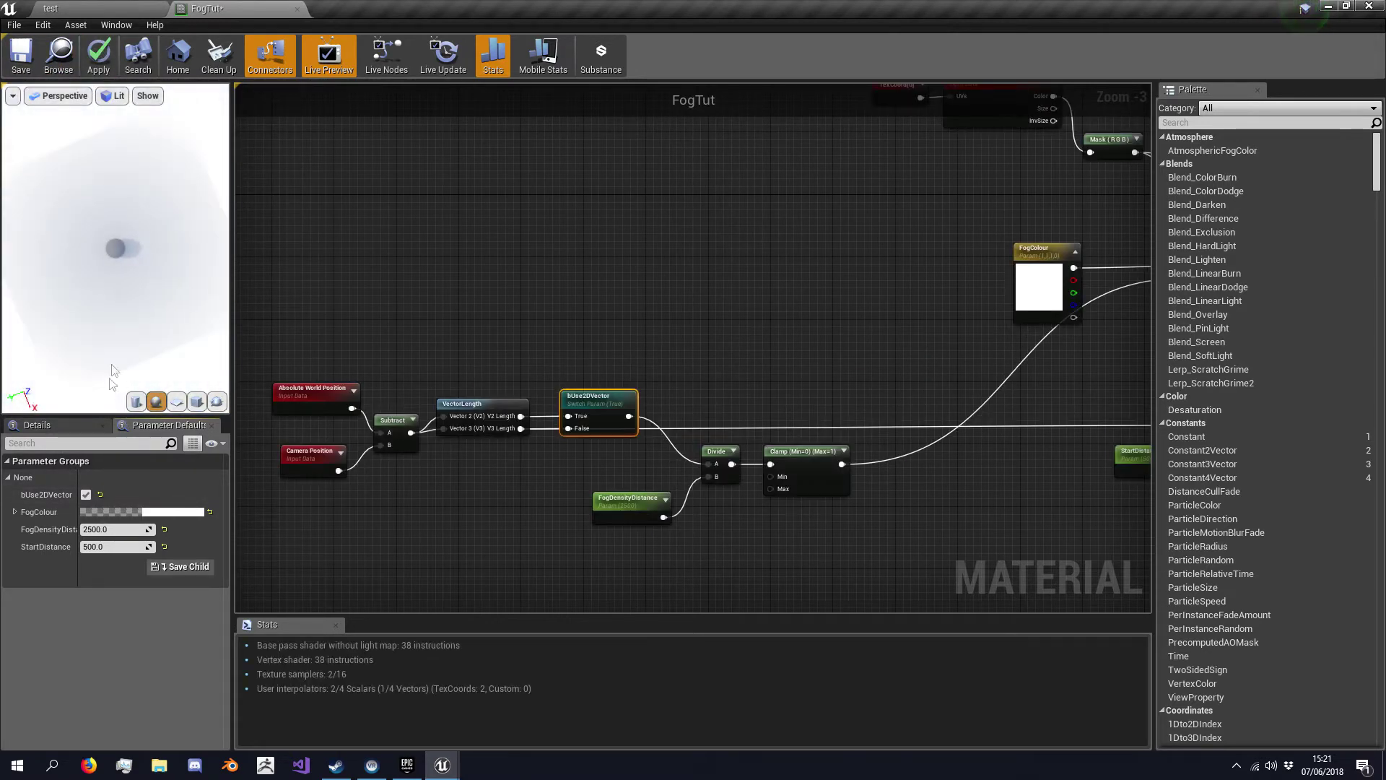
pyautogui.click(86, 496)
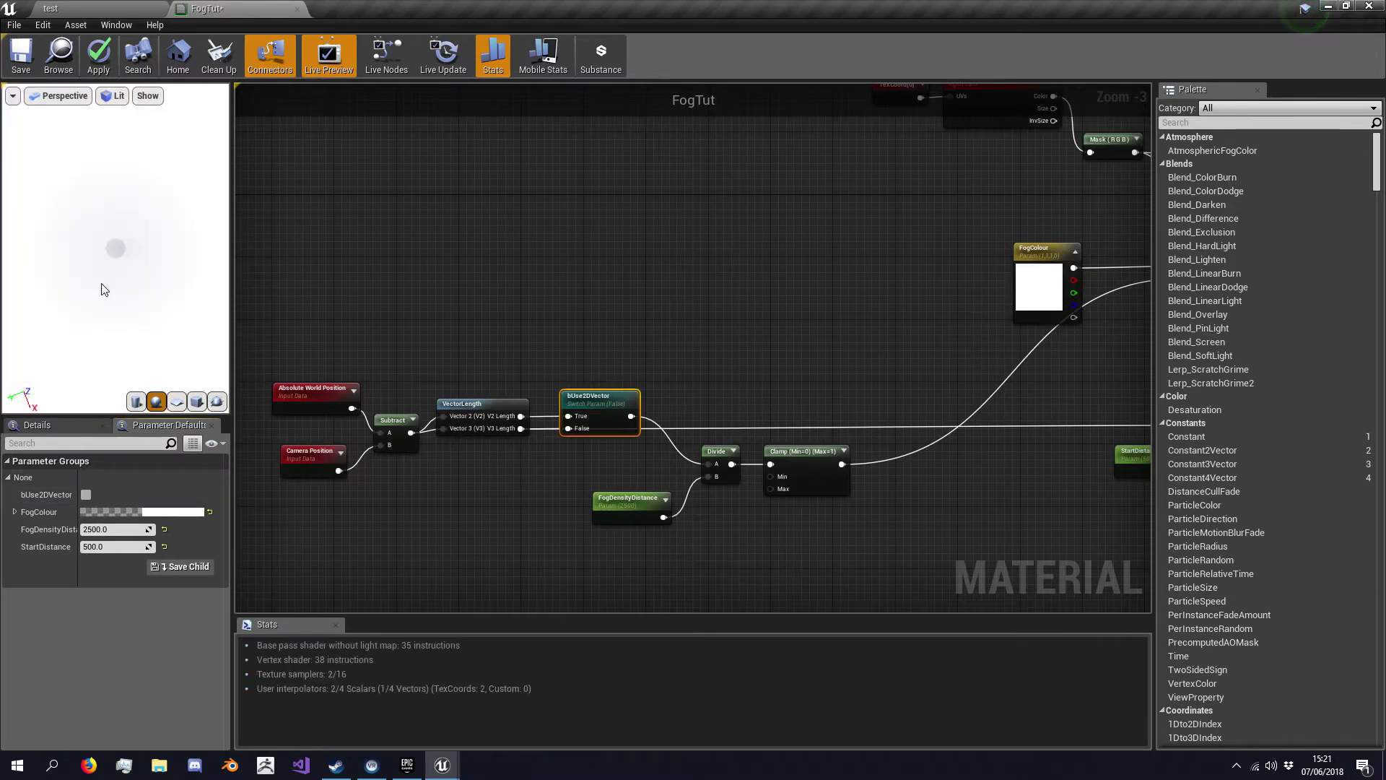
pyautogui.scroll(10, 130, 287)
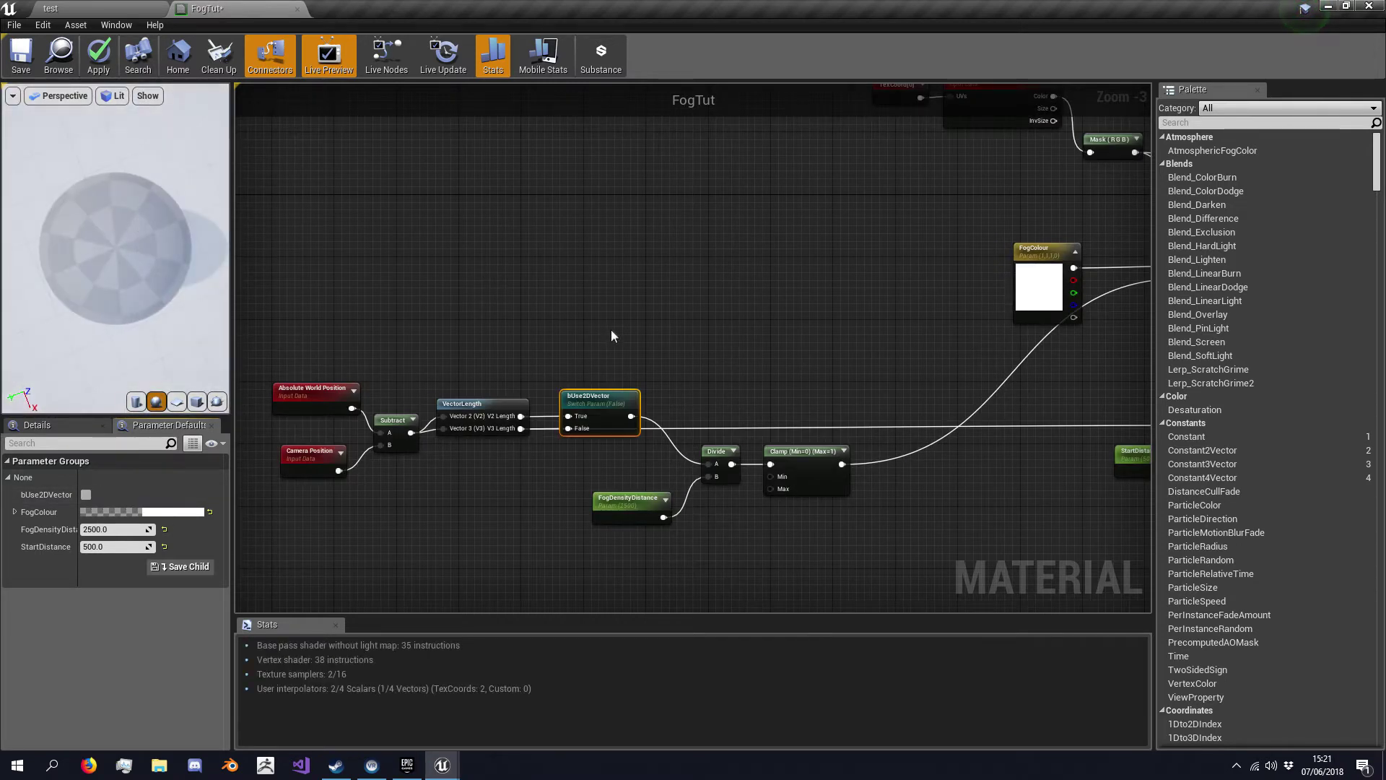
# Review the fog graph from the bUse2DVector switch through the Divide and Clamp nodes to the Lerp nodes.
pyautogui.moveTo(612, 330); pyautogui.dragTo(464, 358, button='right')
pyautogui.click(527, 329)
pyautogui.scroll(-4, 663, 311)
pyautogui.scroll(3, 663, 310)
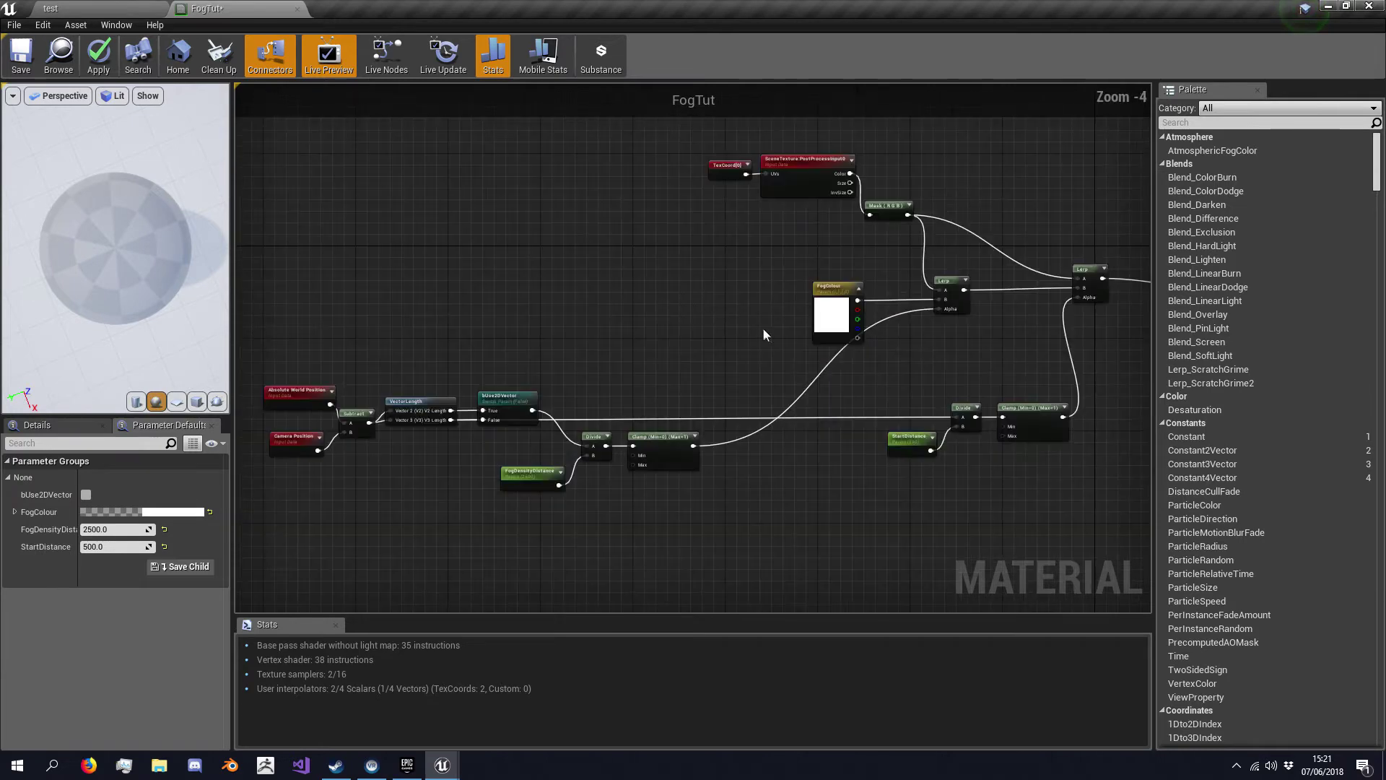
pyautogui.moveTo(755, 277)
pyautogui.mouseDown(button='right')
pyautogui.moveTo(591, 293)
pyautogui.moveTo(699, 237)
pyautogui.moveTo(741, 276)
pyautogui.mouseUp(button='right')
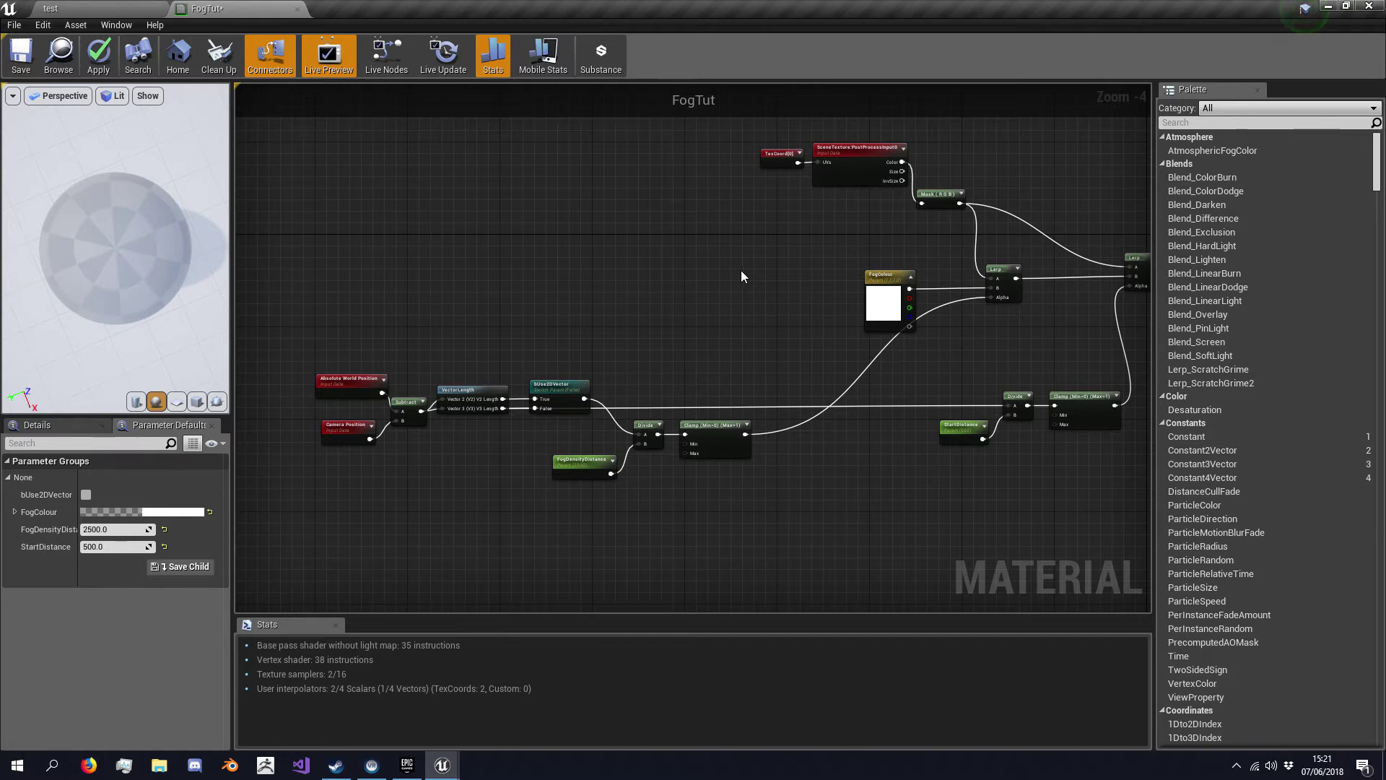
pyautogui.moveTo(693, 281); pyautogui.dragTo(654, 339, button='right')
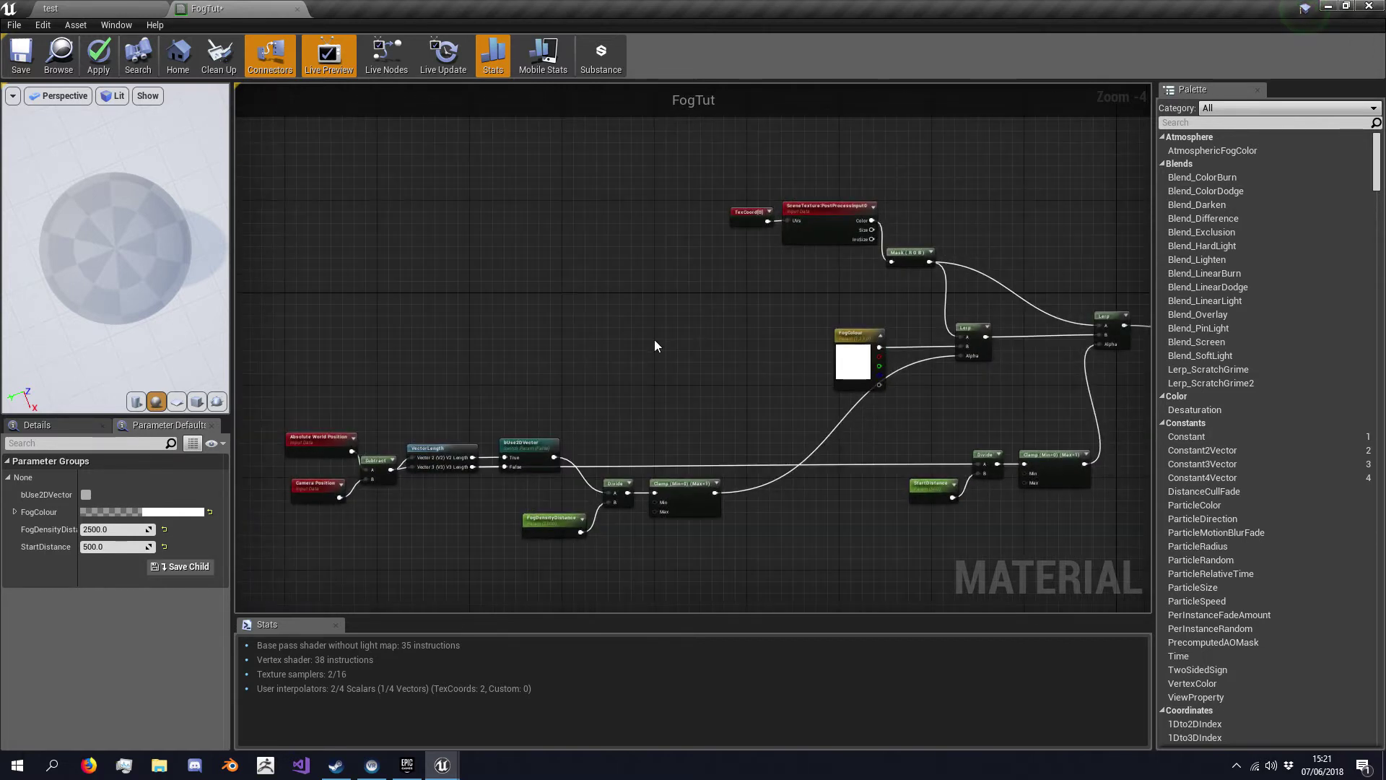
pyautogui.scroll(1, 626, 365)
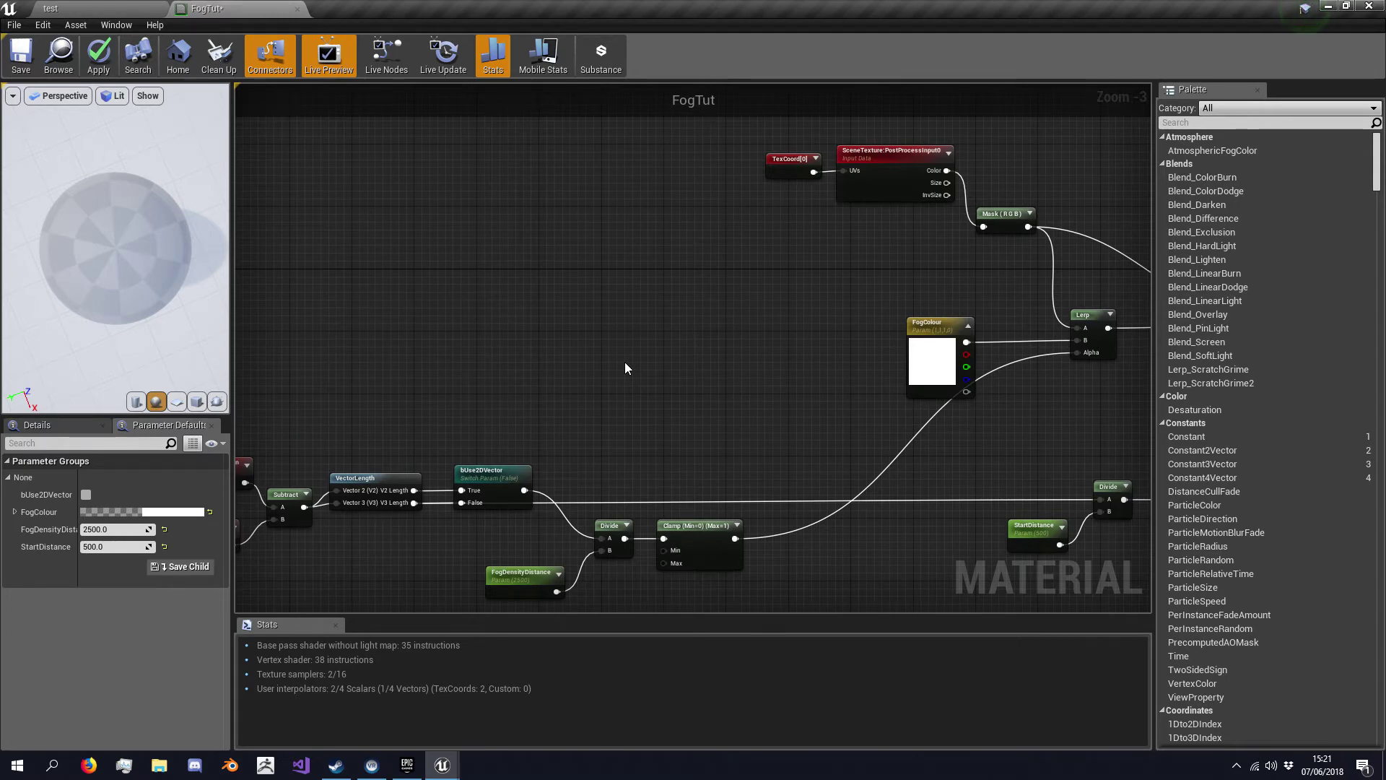
pyautogui.moveTo(589, 410); pyautogui.dragTo(522, 347, button='right')
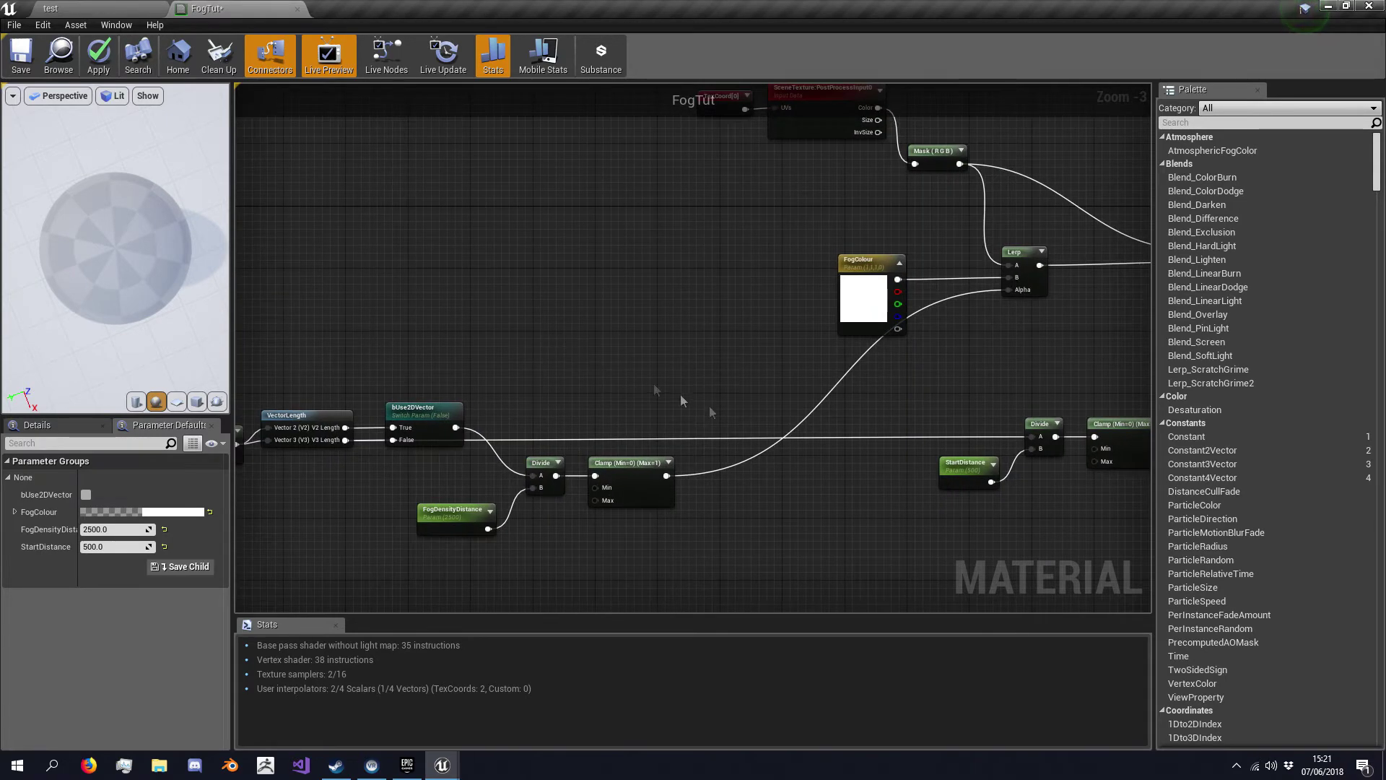
pyautogui.moveTo(708, 405); pyautogui.dragTo(612, 423, button='right')
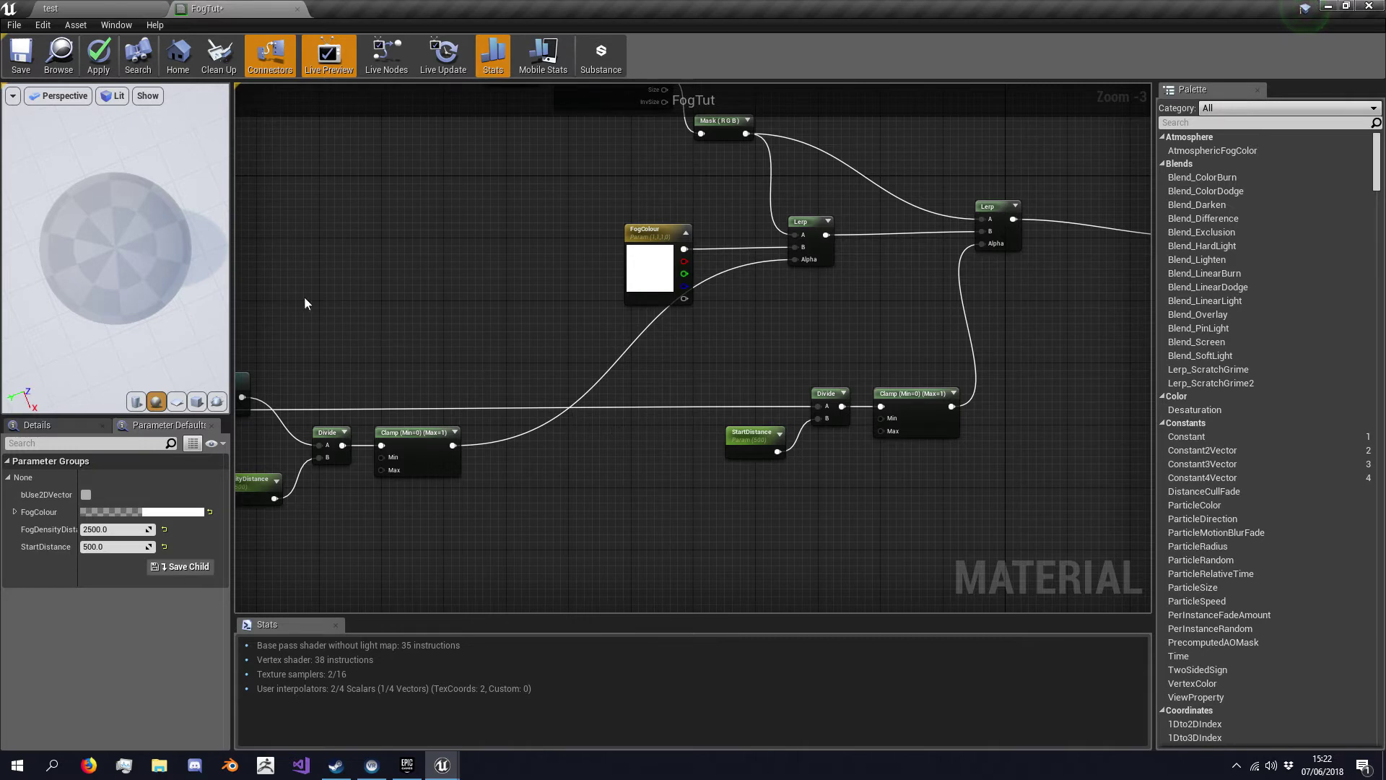
# Add a SceneDepth node and place it above the bUse2DVector switch.
pyautogui.moveTo(304, 296); pyautogui.dragTo(593, 348, button='right')
pyautogui.rightClick(638, 361)
pyautogui.write('scene')
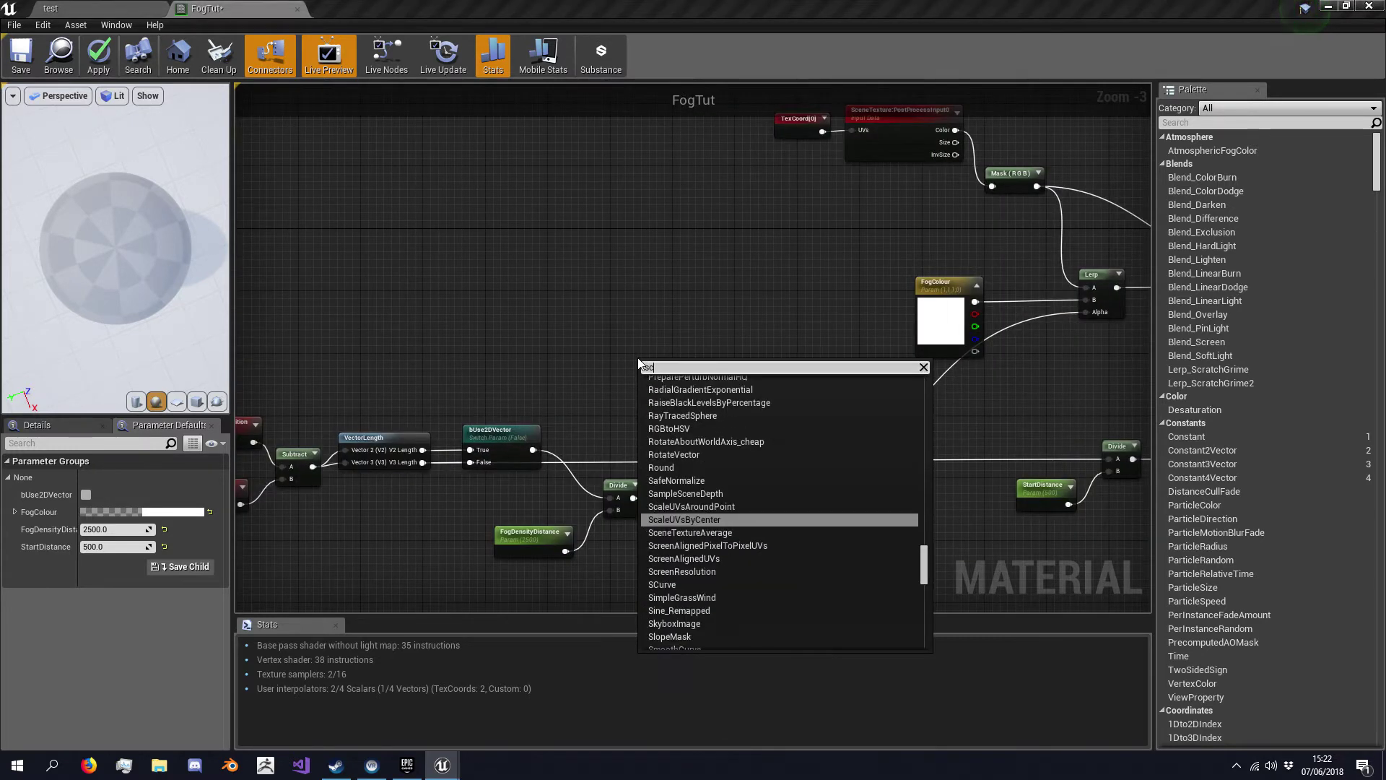
pyautogui.press('Down')
pyautogui.press('Down')
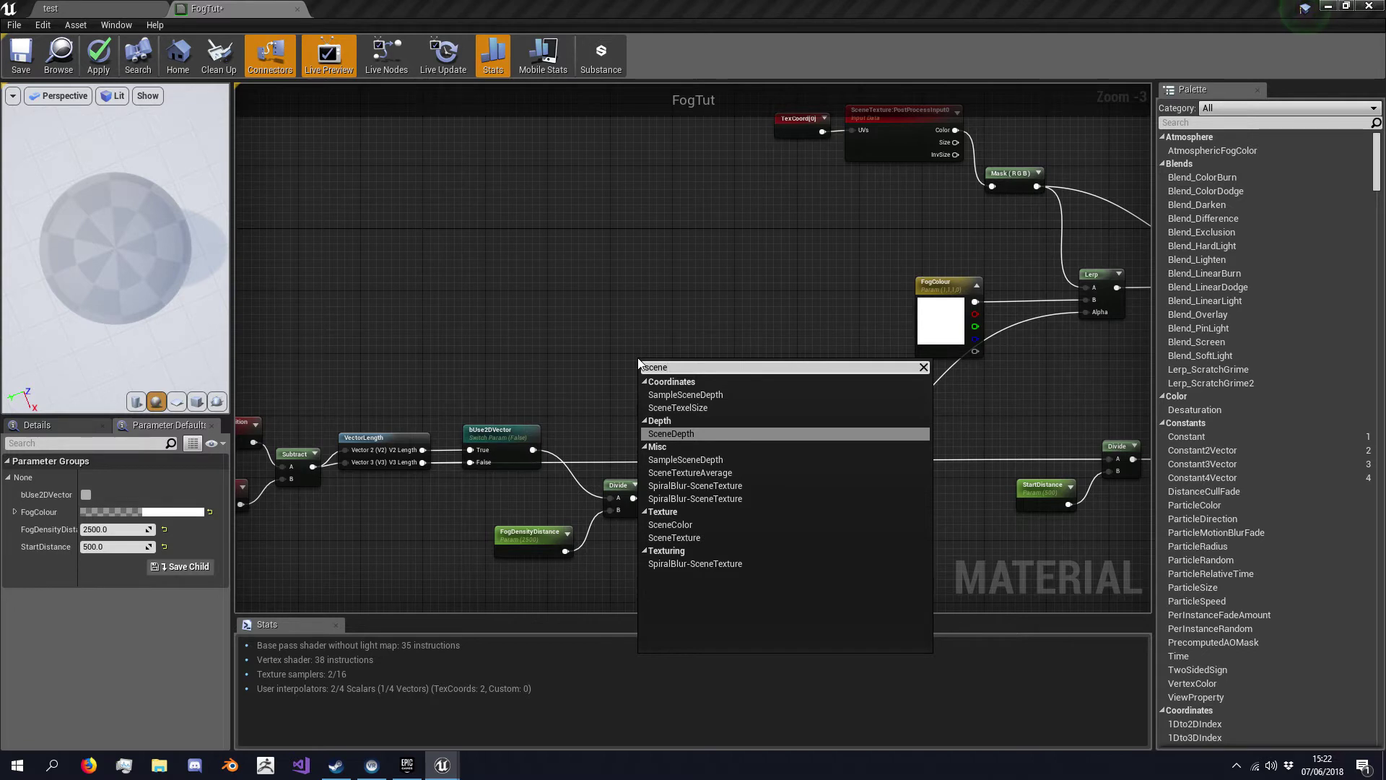
pyautogui.press('Return')
pyautogui.moveTo(664, 365); pyautogui.dragTo(524, 360)
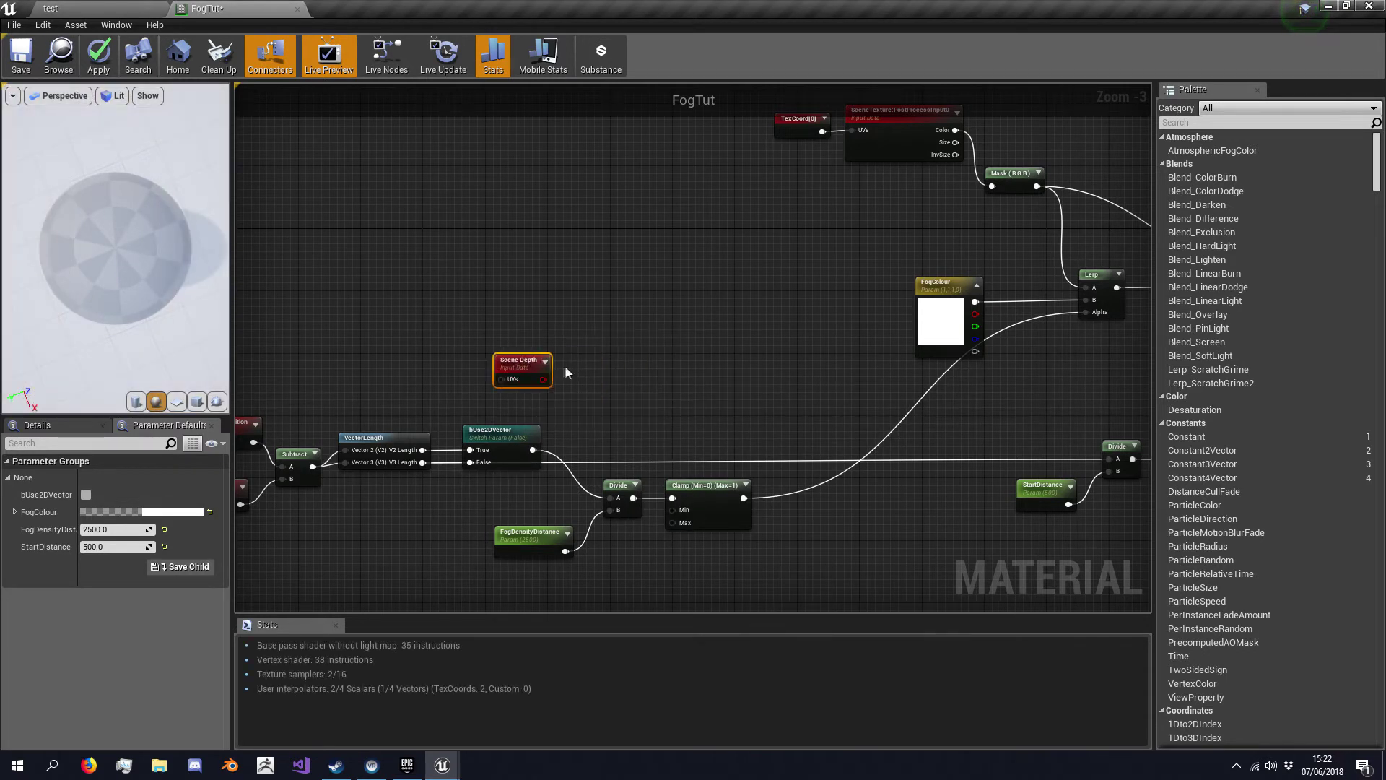
# Add a StaticSwitchParameter named bUseSceneDepth beside the Scene Depth node and wire Scene Depth's output into its True input.
pyautogui.click(589, 371)
pyautogui.moveTo(589, 371); pyautogui.dragTo(569, 423, button='right')
pyautogui.click(503, 480)
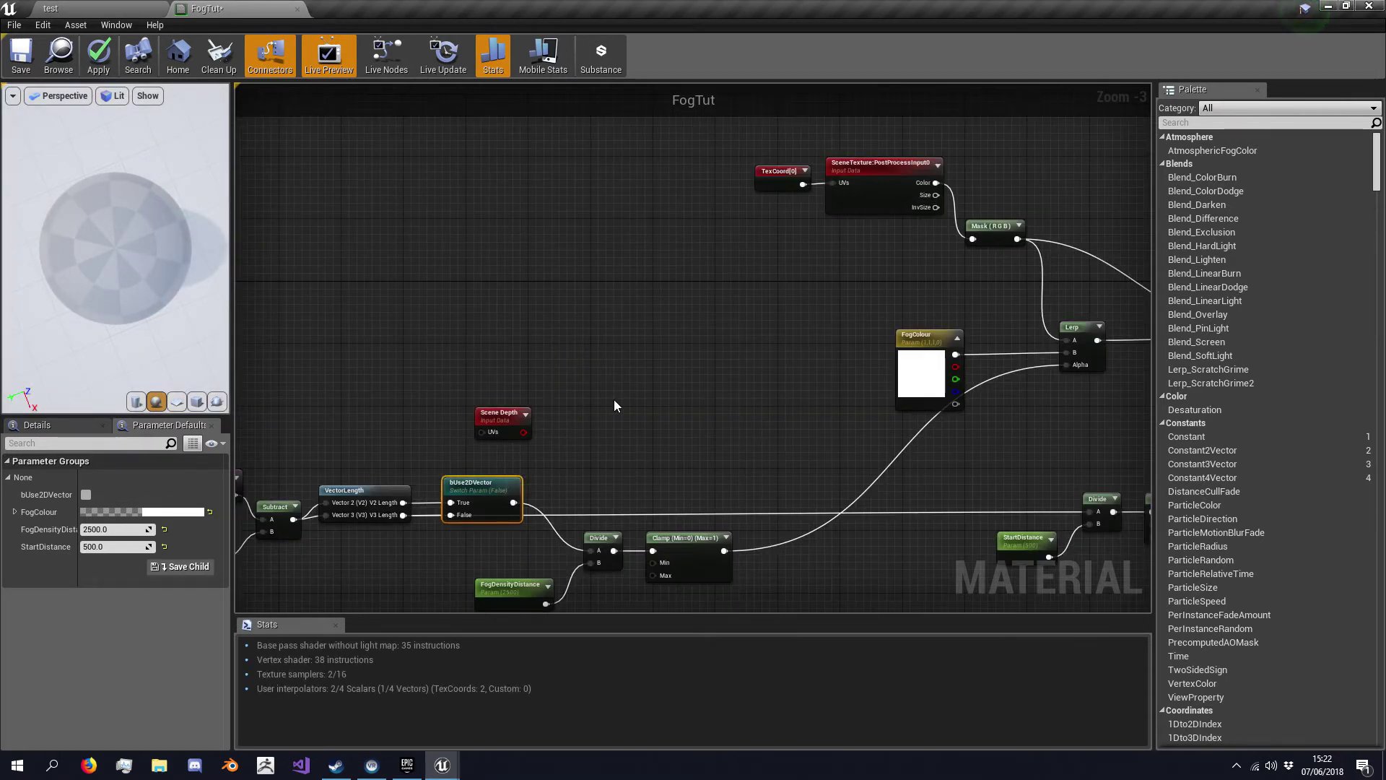
pyautogui.rightClick(613, 401)
pyautogui.write('switch')
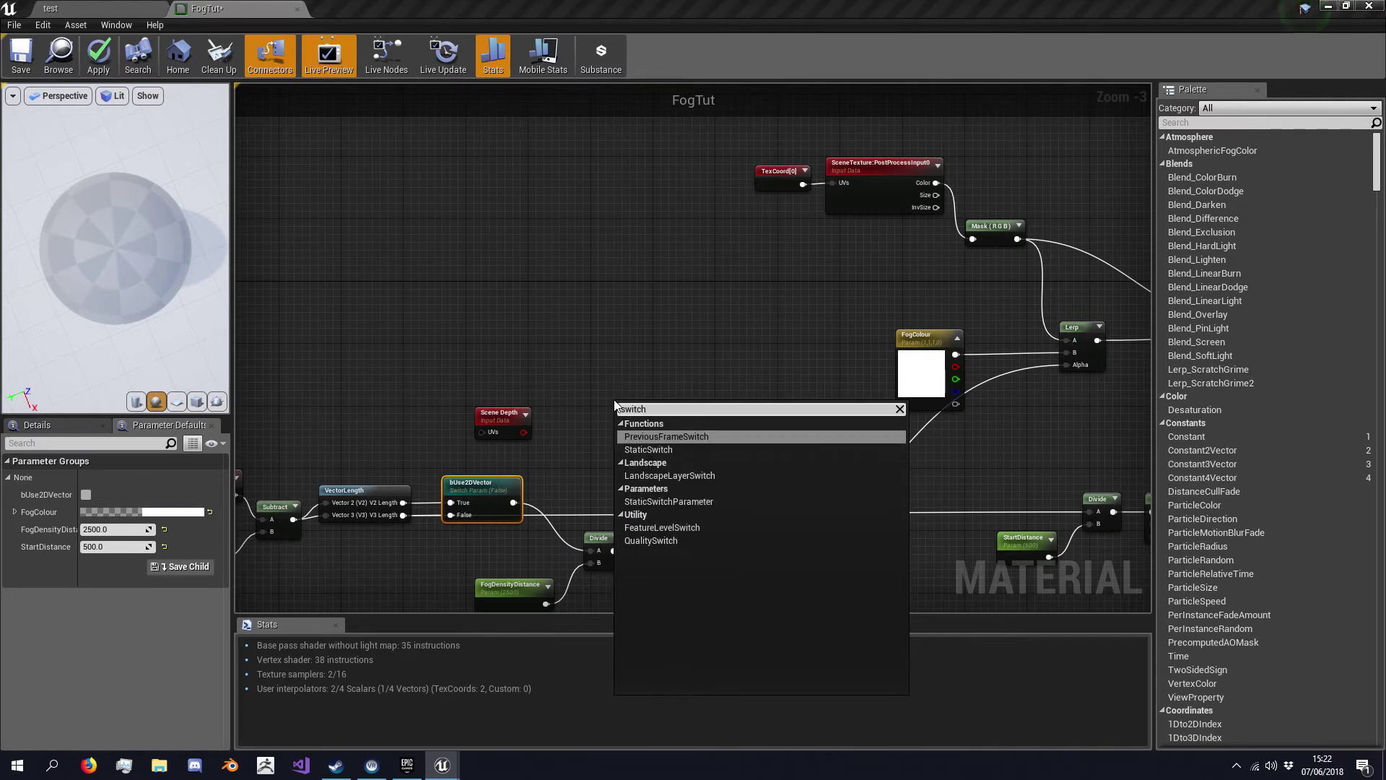
pyautogui.click(697, 499)
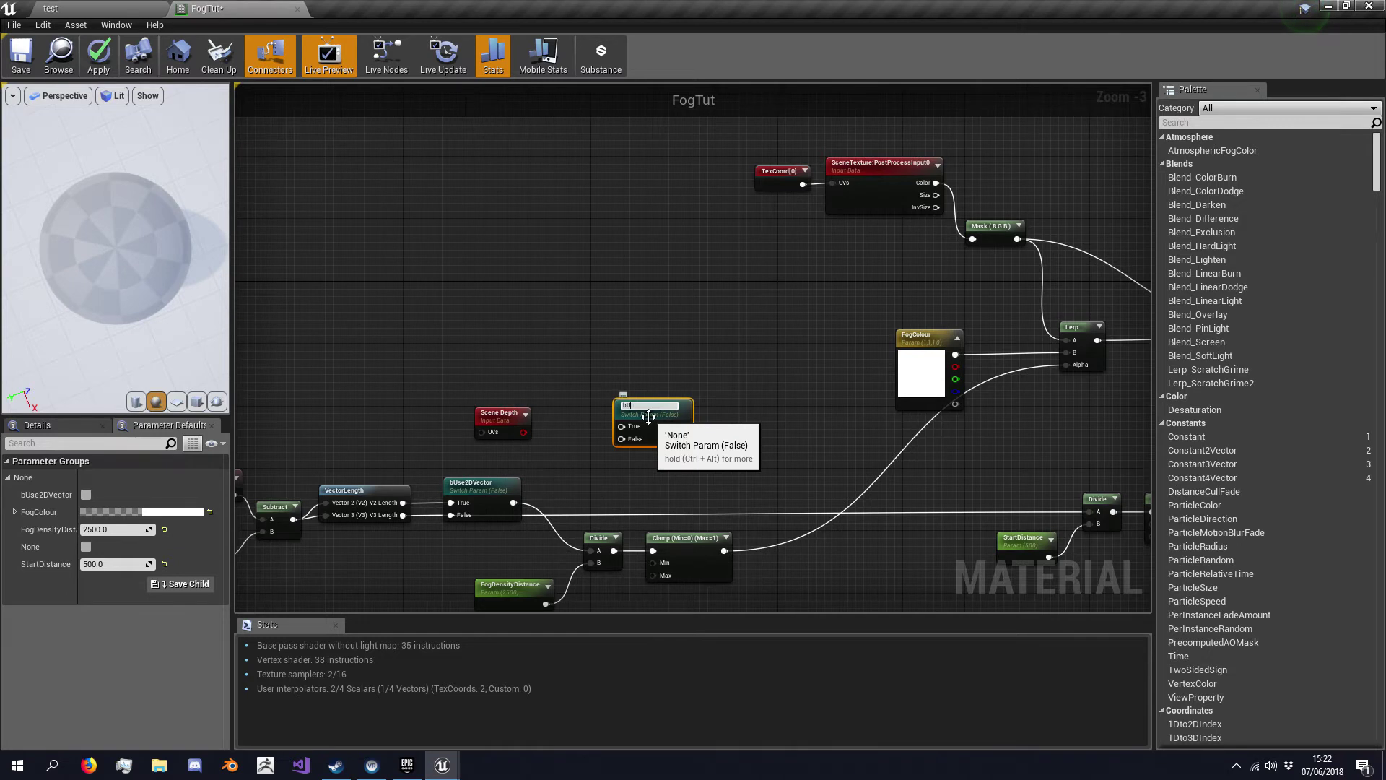
pyautogui.write('bUseSceneDepth')
pyautogui.press('Return')
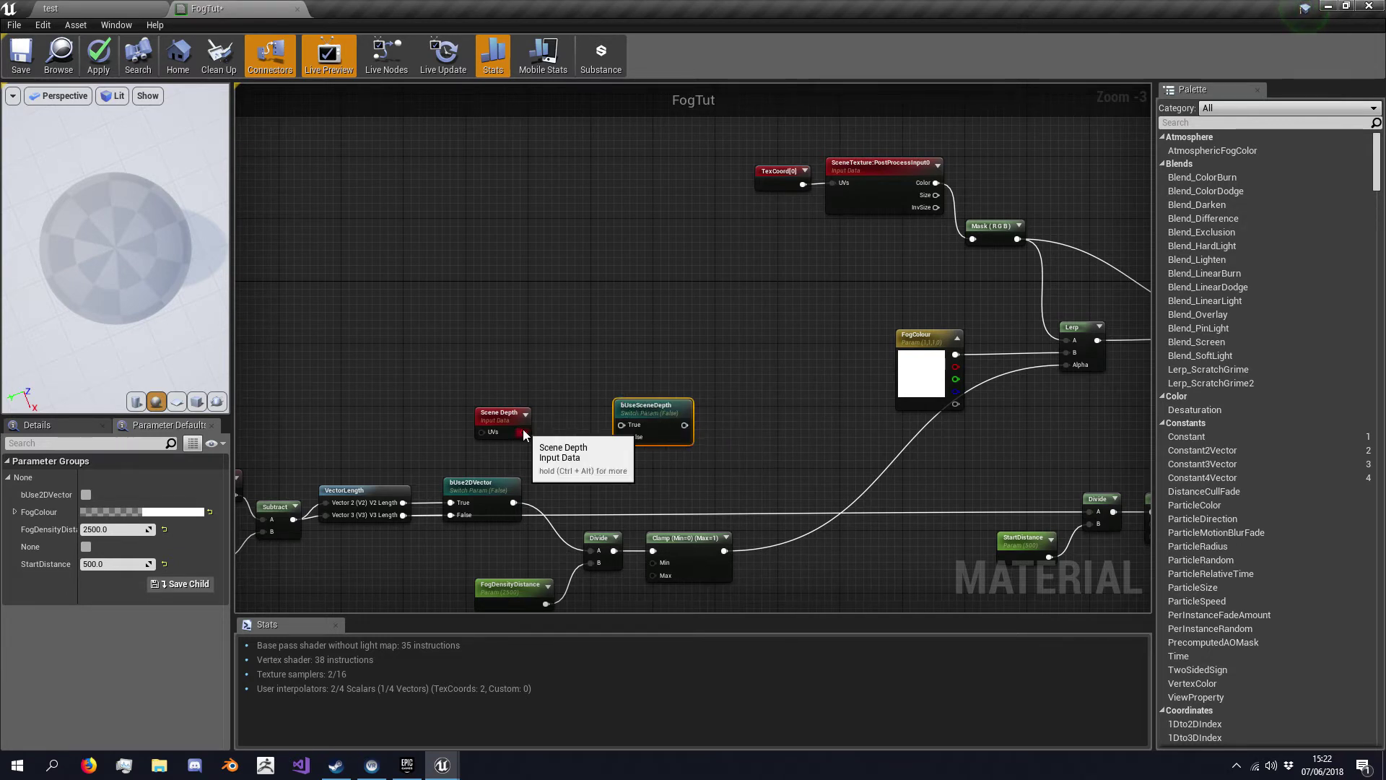
pyautogui.moveTo(523, 433); pyautogui.dragTo(621, 425)
pyautogui.moveTo(501, 418); pyautogui.dragTo(508, 410)
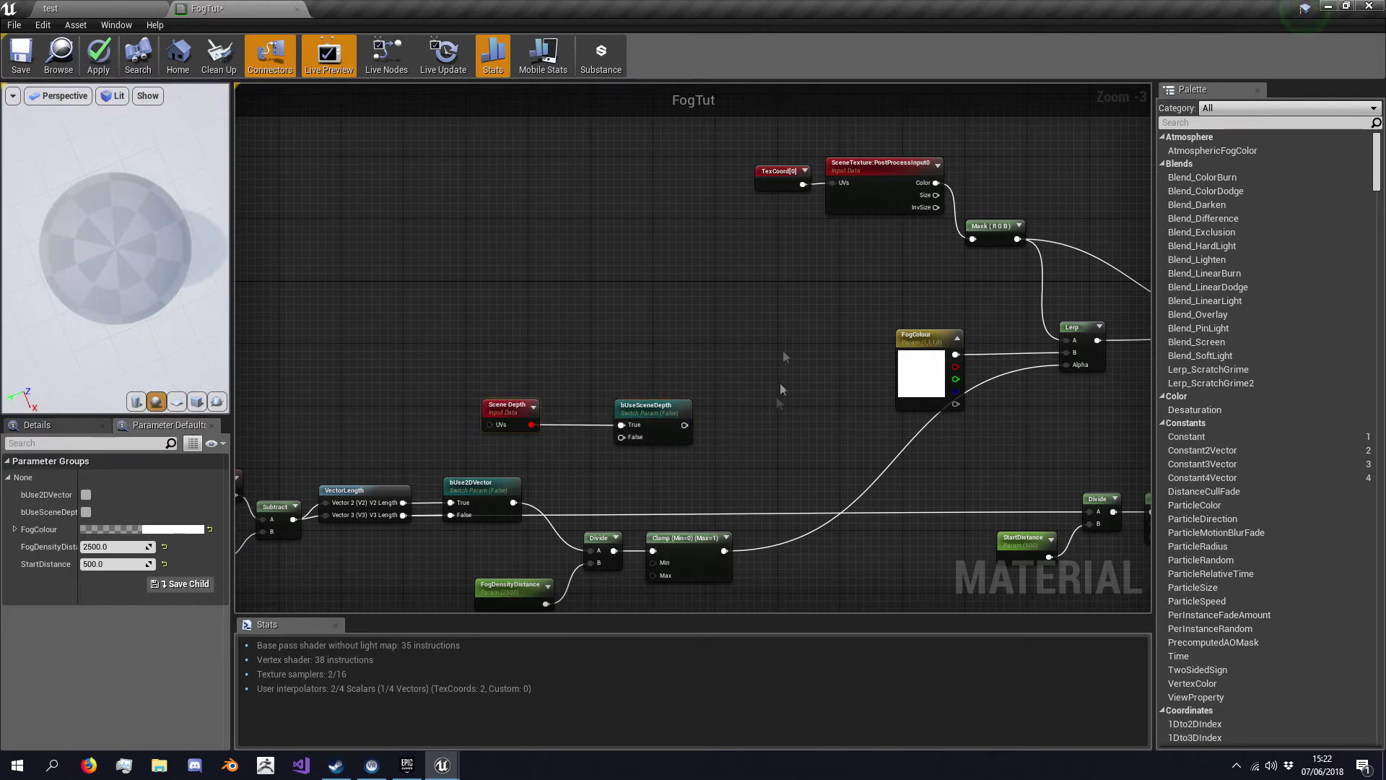
# Duplicate the TexCoord[0] node, place the copy beside Scene Depth and connect it to Scene Depth's UVs.
pyautogui.click(780, 171)
pyautogui.hotkey('ctrl', 'c')
pyautogui.hotkey('ctrl', 'v')
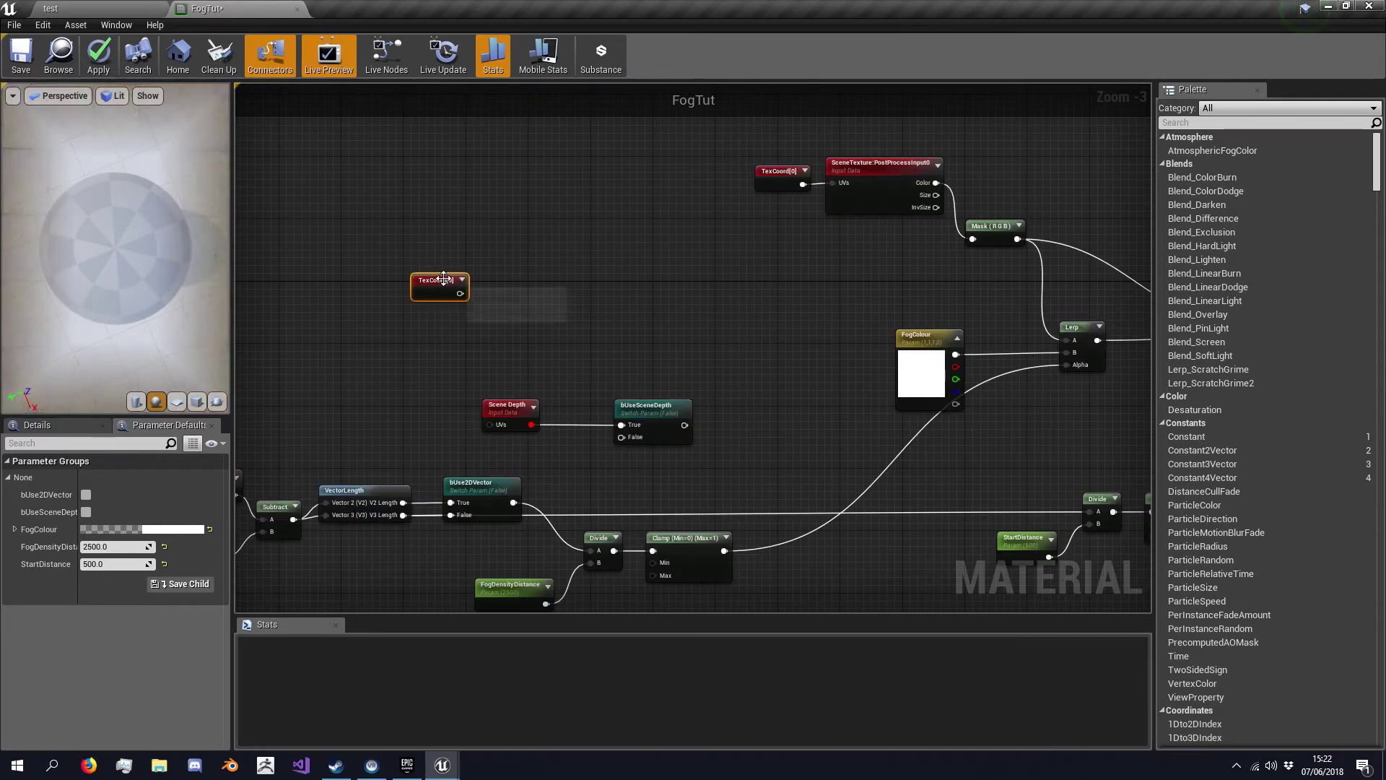
pyautogui.moveTo(444, 279); pyautogui.dragTo(498, 428)
pyautogui.moveTo(724, 452); pyautogui.dragTo(574, 406, button='right')
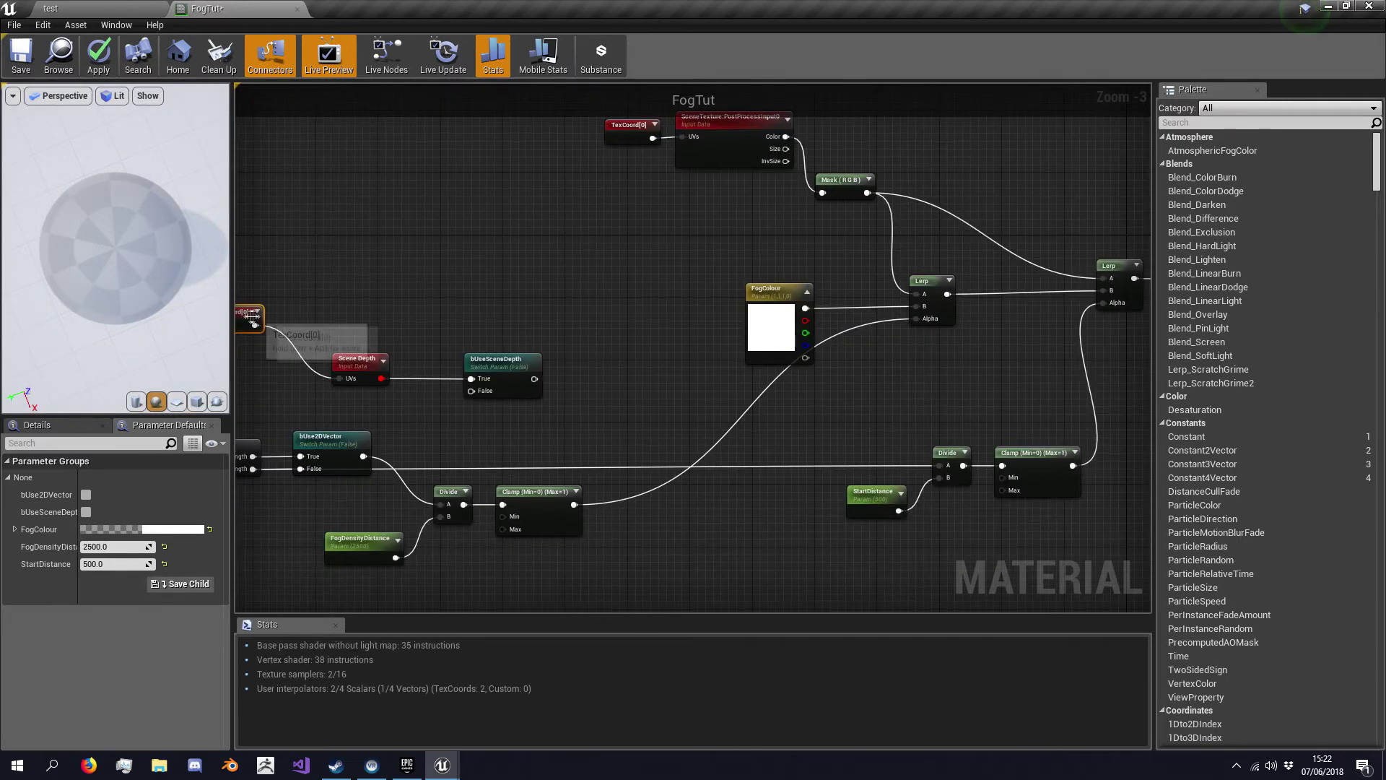
pyautogui.moveTo(252, 317); pyautogui.dragTo(329, 374)
pyautogui.click(561, 381)
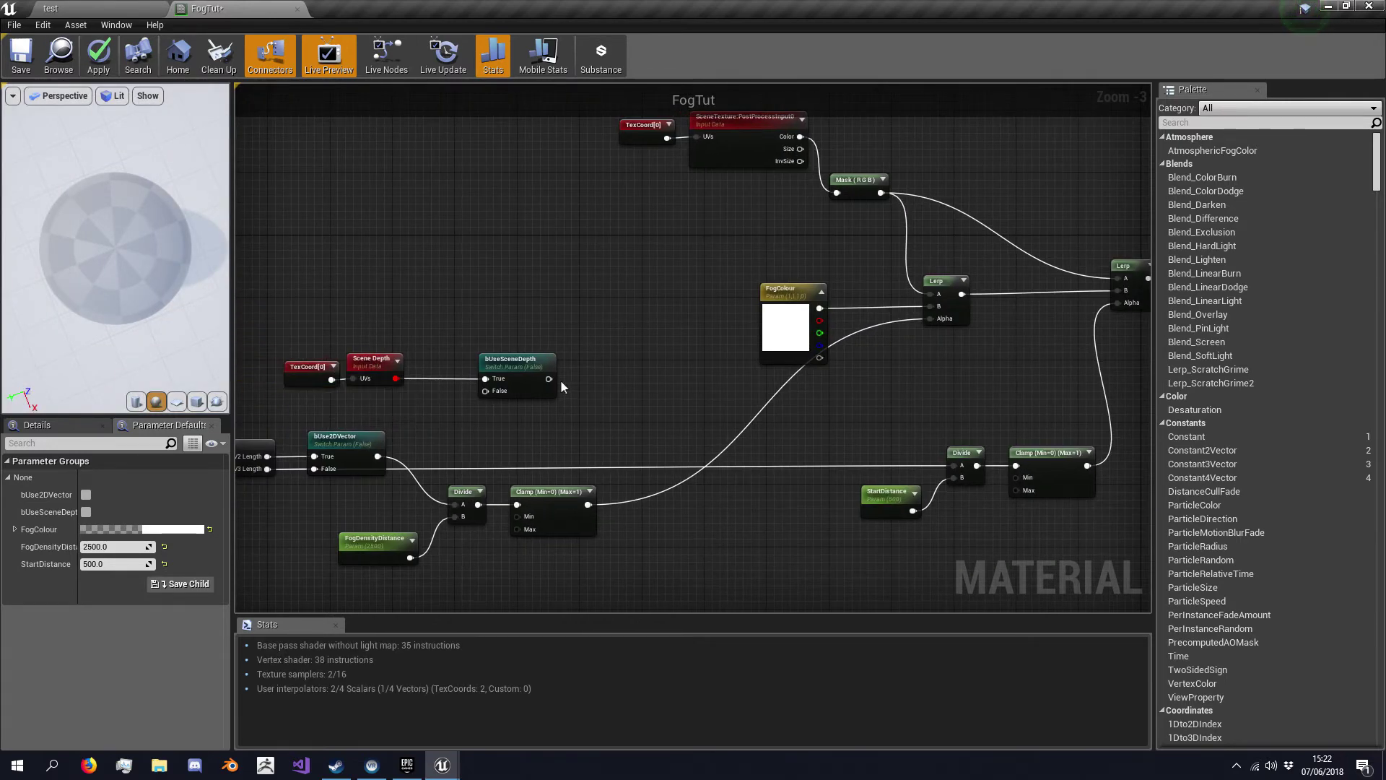
# Wire bUseSceneDepth's output to the StartDistance Divide's A and bUse2DVector's output to bUseSceneDepth's False, and apply the material.
pyautogui.moveTo(550, 379); pyautogui.dragTo(954, 467)
pyautogui.moveTo(422, 400); pyautogui.dragTo(537, 384, button='right')
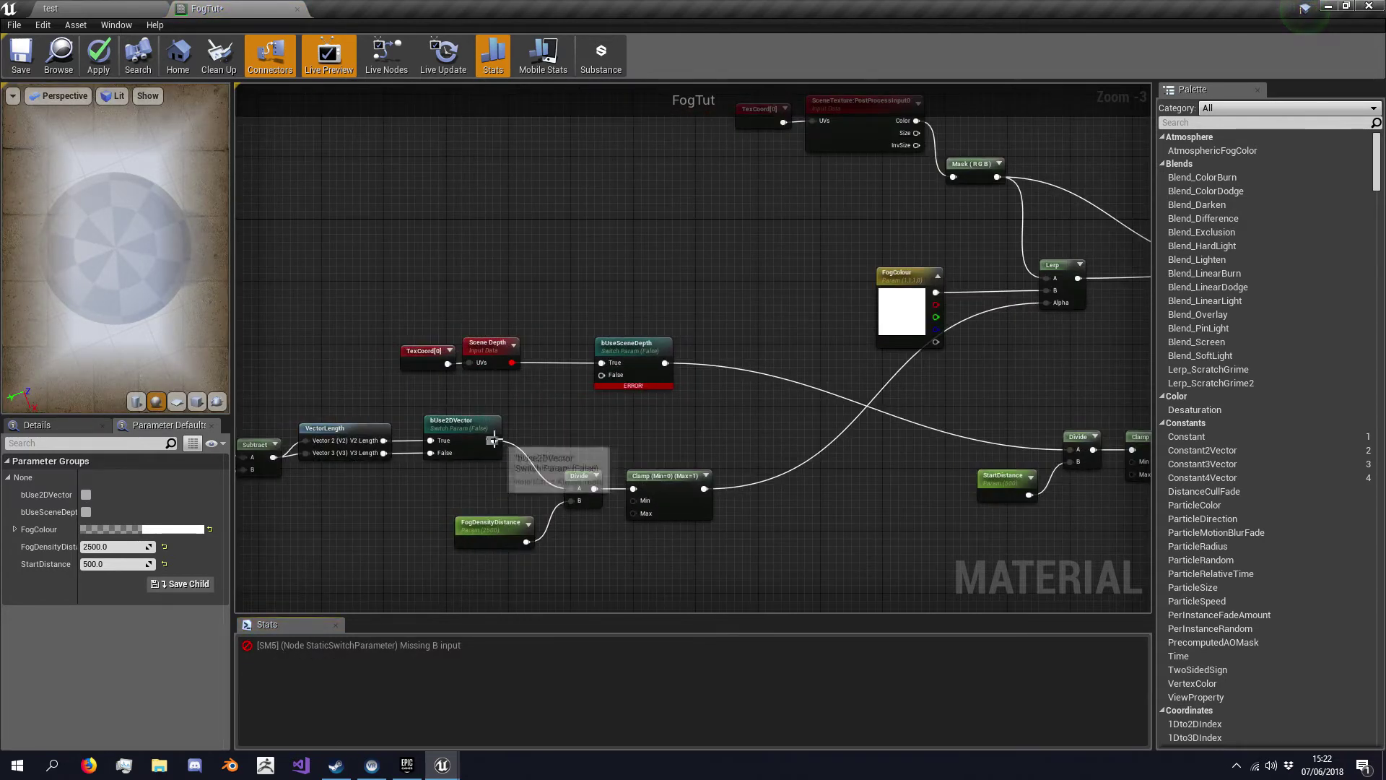
pyautogui.moveTo(493, 440); pyautogui.dragTo(604, 375)
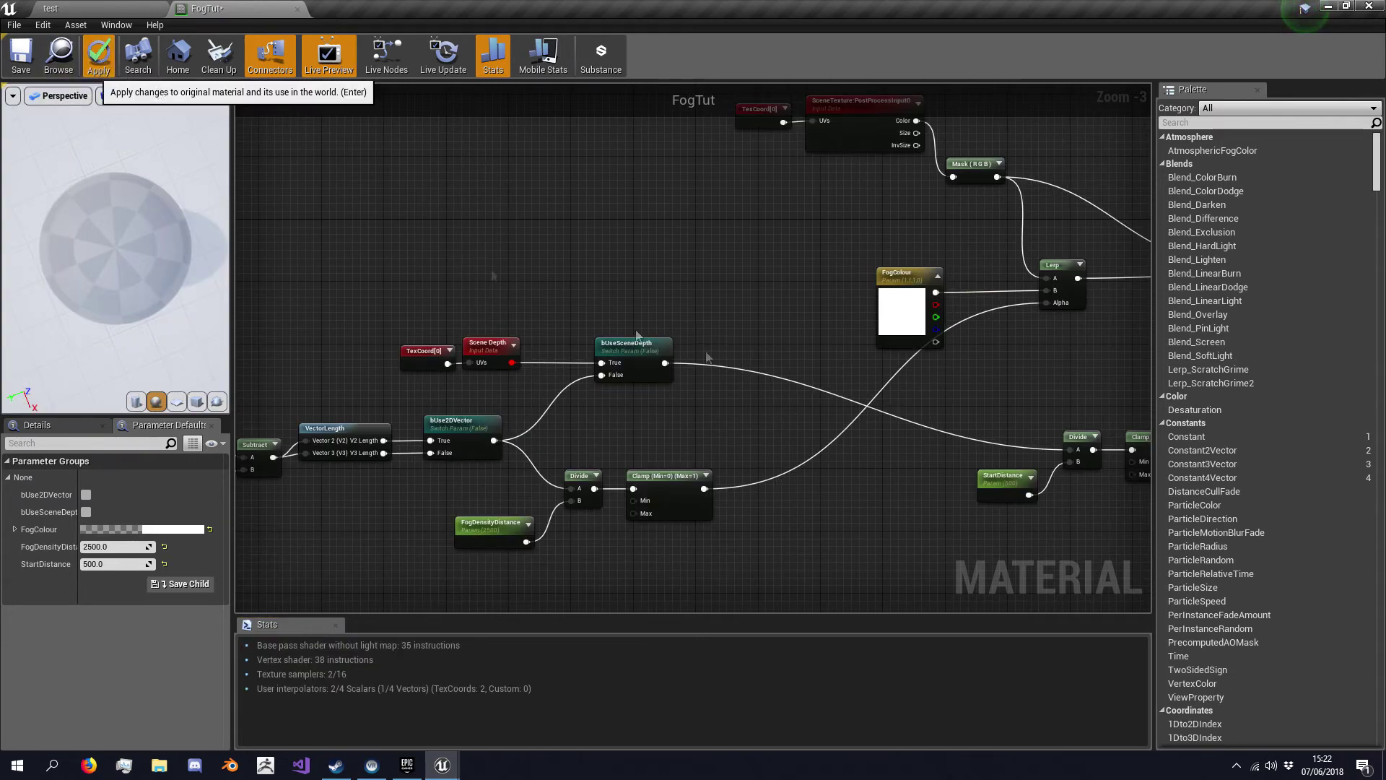
pyautogui.click(656, 356)
pyautogui.click(706, 400)
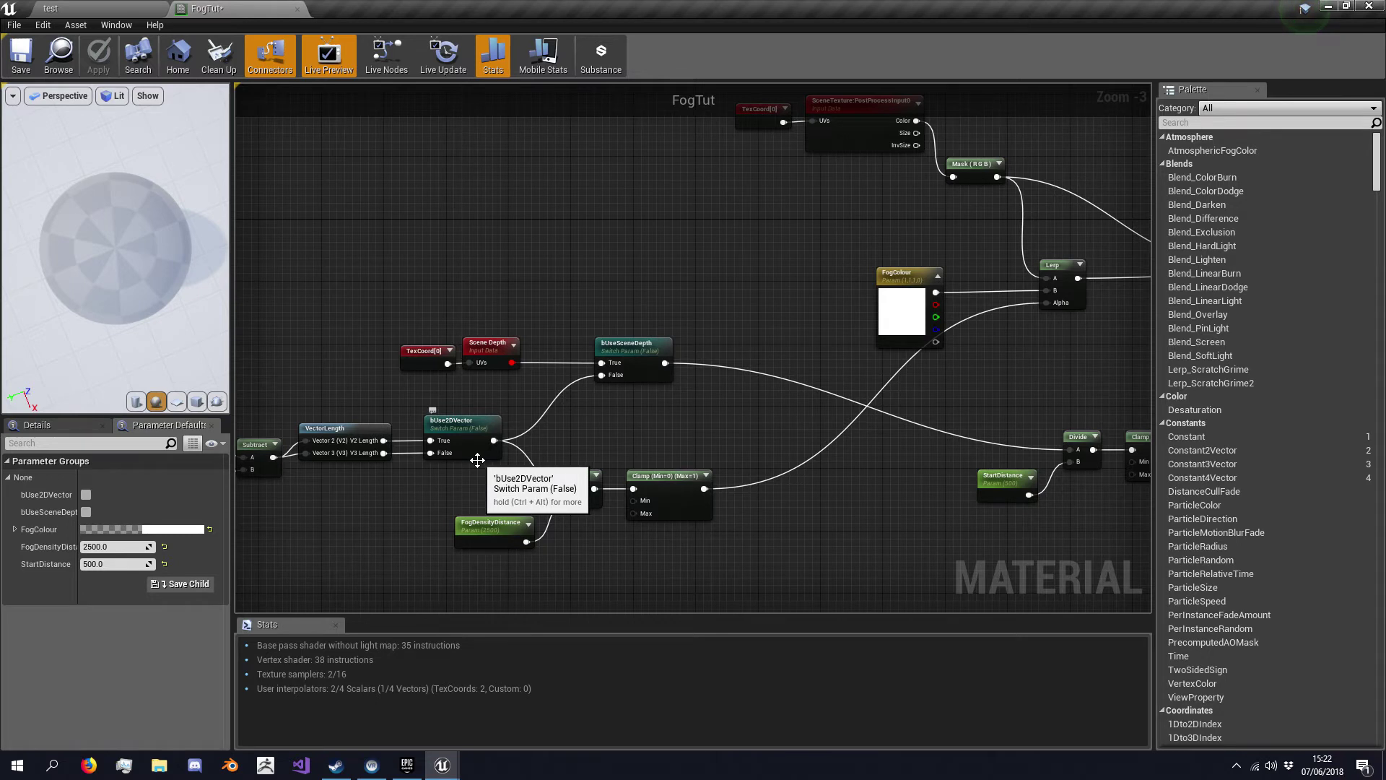
# Rename the bUseSceneDepth switch parameter to bUseVectorDepth.
pyautogui.click(631, 351)
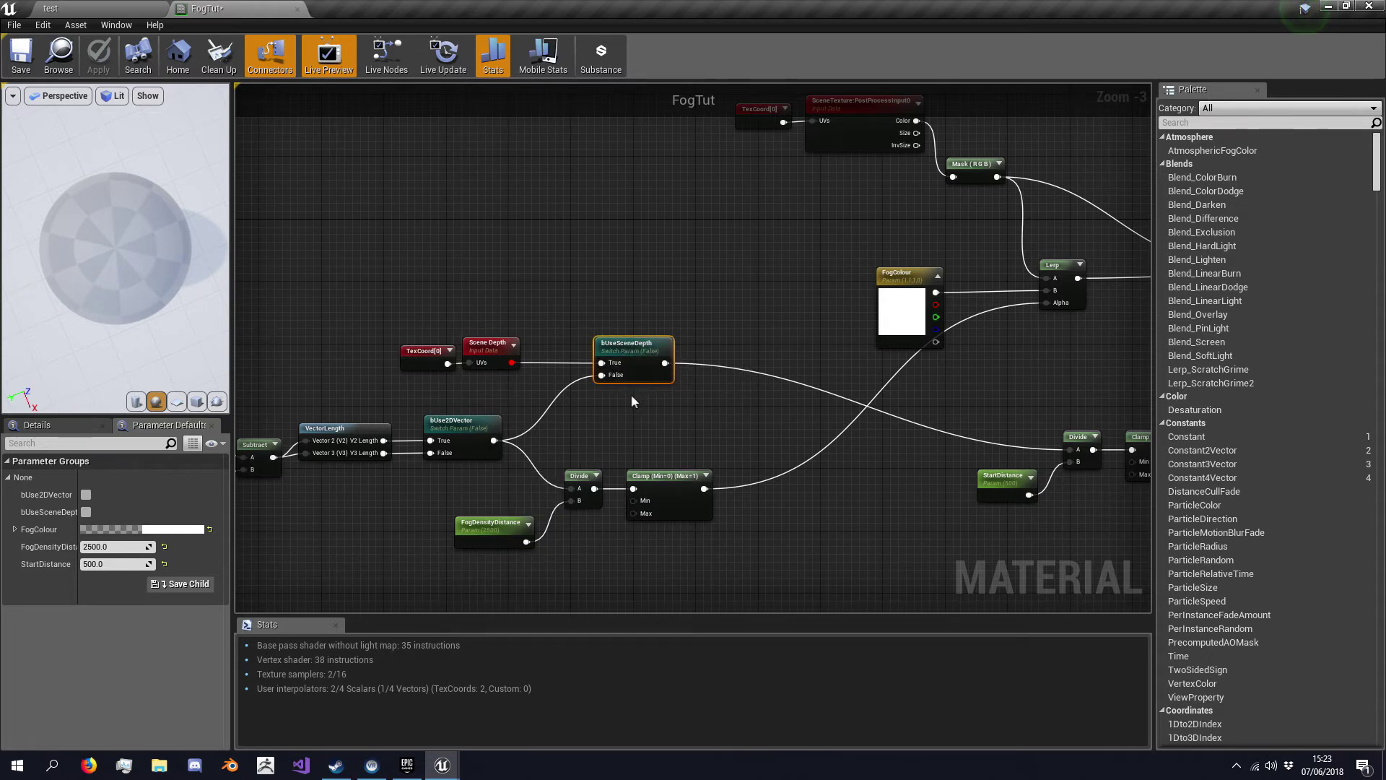
pyautogui.moveTo(583, 396); pyautogui.dragTo(727, 398, button='right')
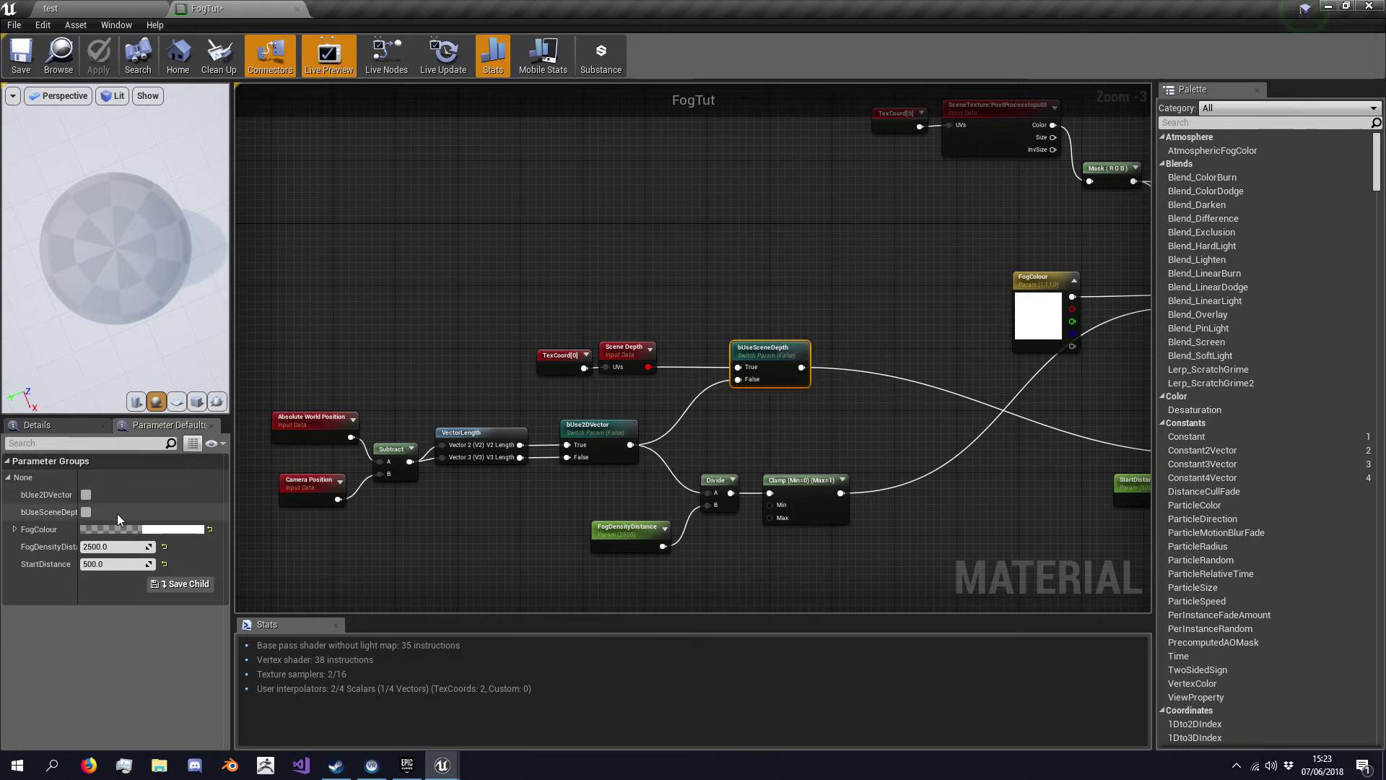
pyautogui.doubleClick(769, 347)
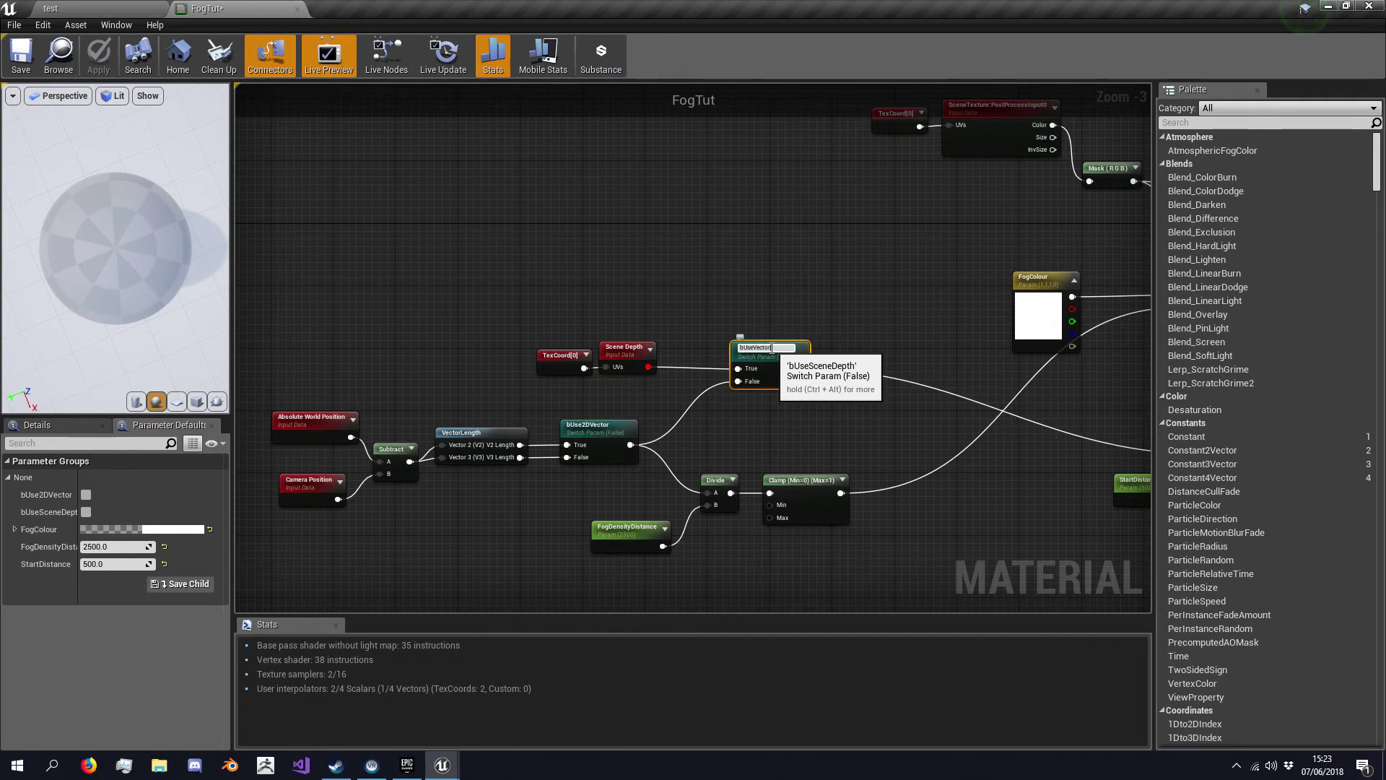
pyautogui.press('Return')
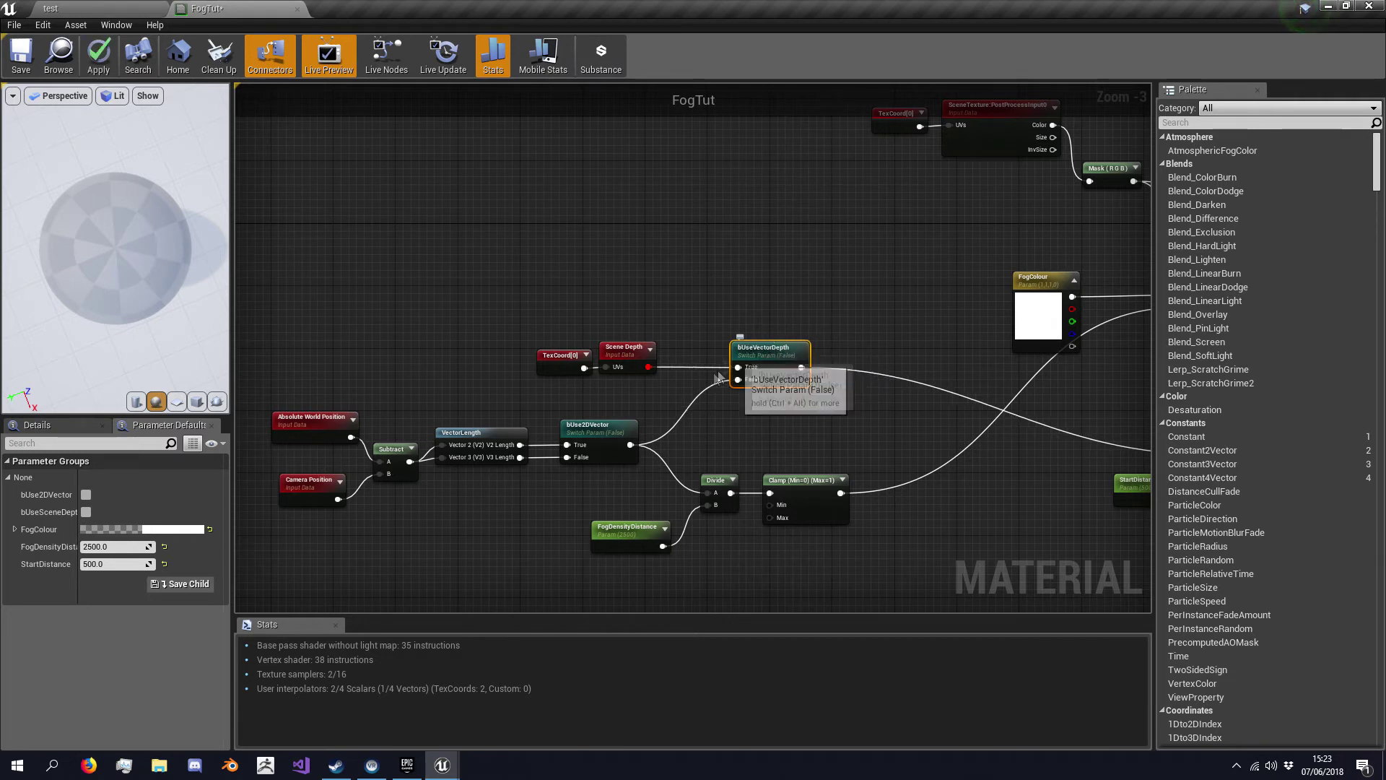
pyautogui.moveTo(630, 445); pyautogui.dragTo(648, 367)
pyautogui.click(732, 371)
pyautogui.moveTo(651, 334); pyautogui.dragTo(628, 368)
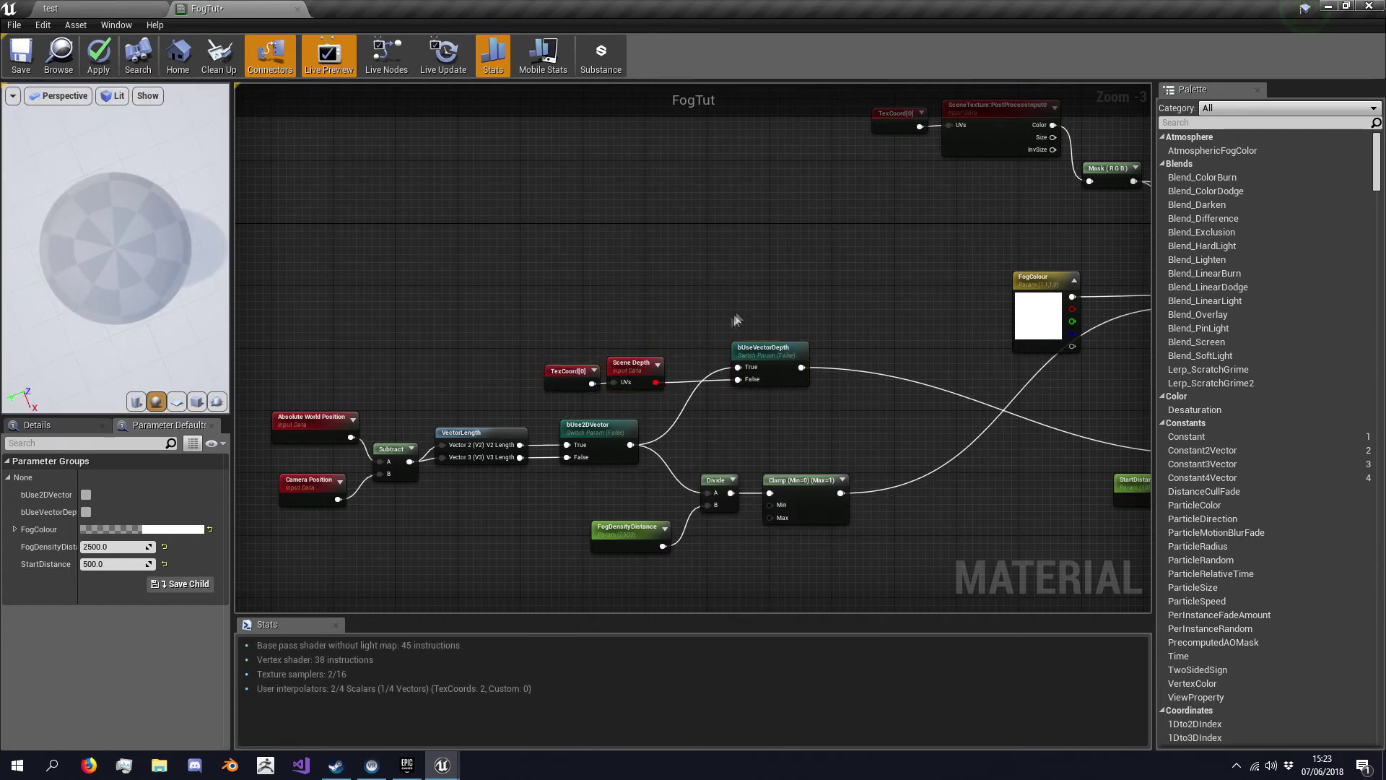
pyautogui.hotkey('ctrl', 'z')
pyautogui.hotkey('ctrl', 'z')
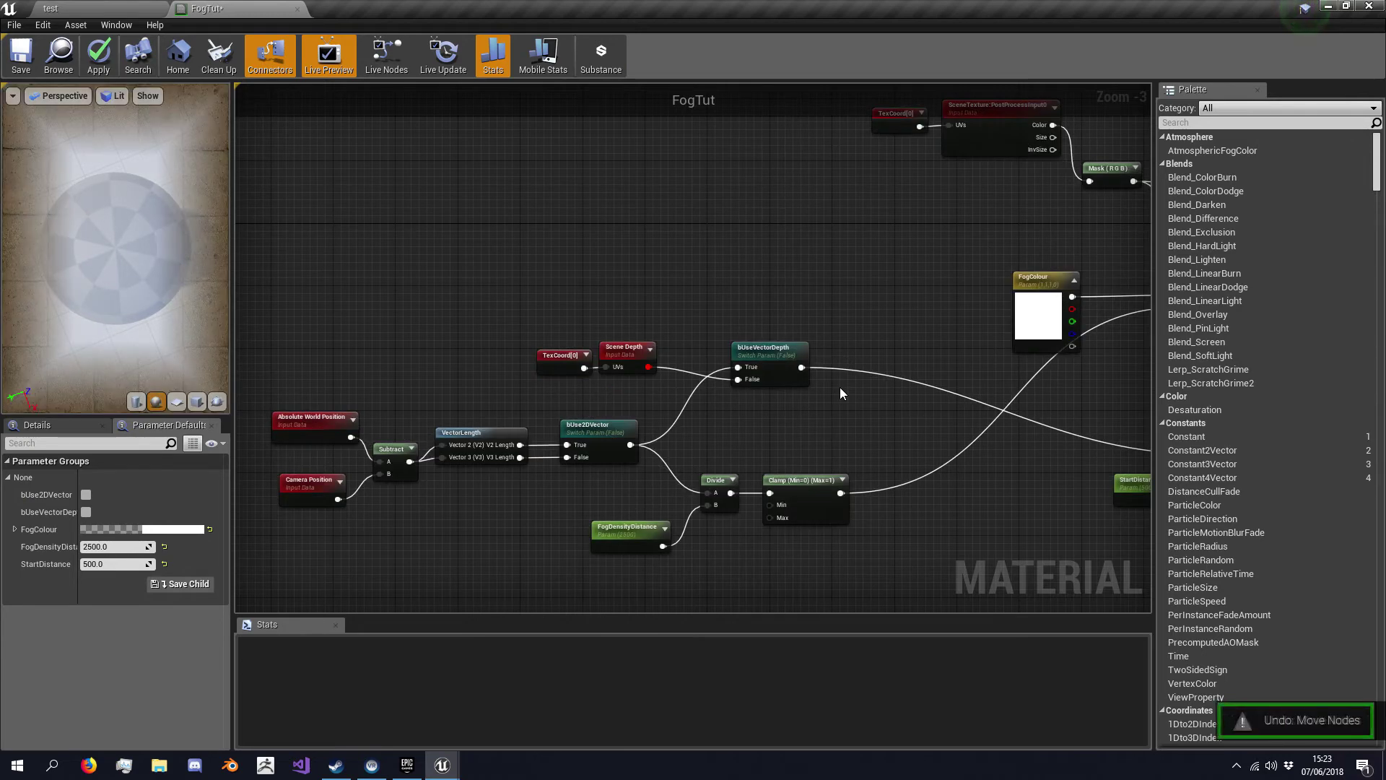
pyautogui.hotkey('ctrl', 'z')
# Save the FogTut material and look over its graph from the switches through to the final material node.
pyautogui.moveTo(837, 392); pyautogui.dragTo(670, 462, button='right')
pyautogui.hotkey('ctrl', 's')
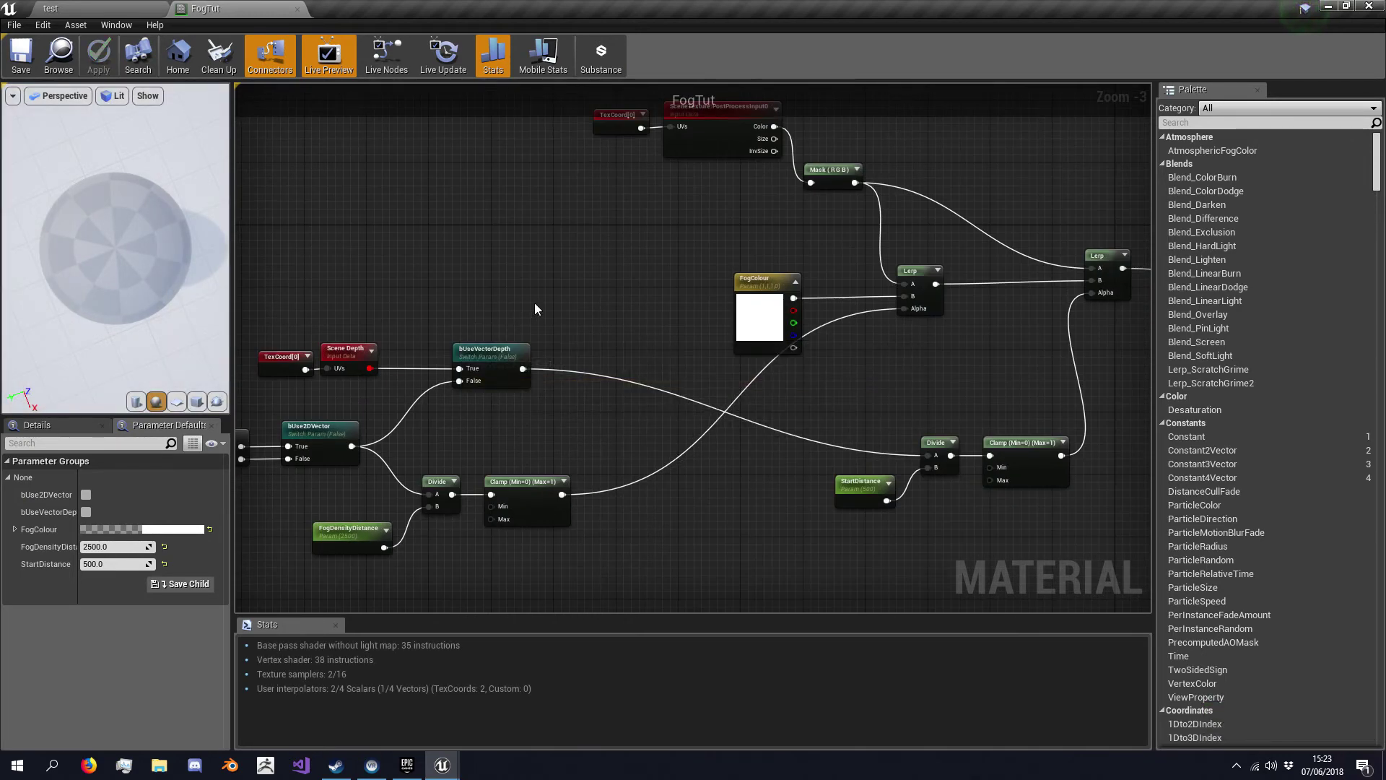
pyautogui.moveTo(367, 475); pyautogui.dragTo(453, 446, button='right')
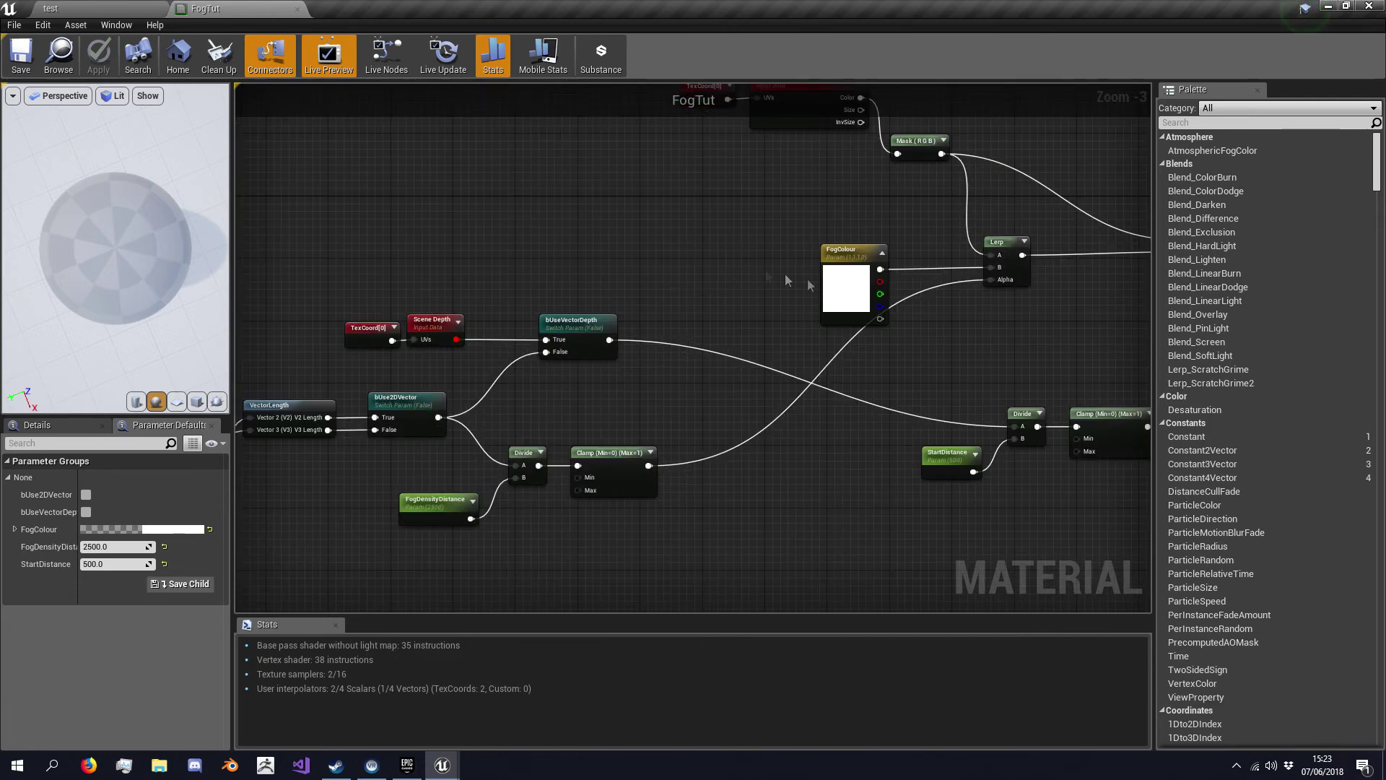
pyautogui.moveTo(880, 308); pyautogui.dragTo(693, 397, button='right')
pyautogui.scroll(-5, 693, 397)
pyautogui.scroll(5, 693, 397)
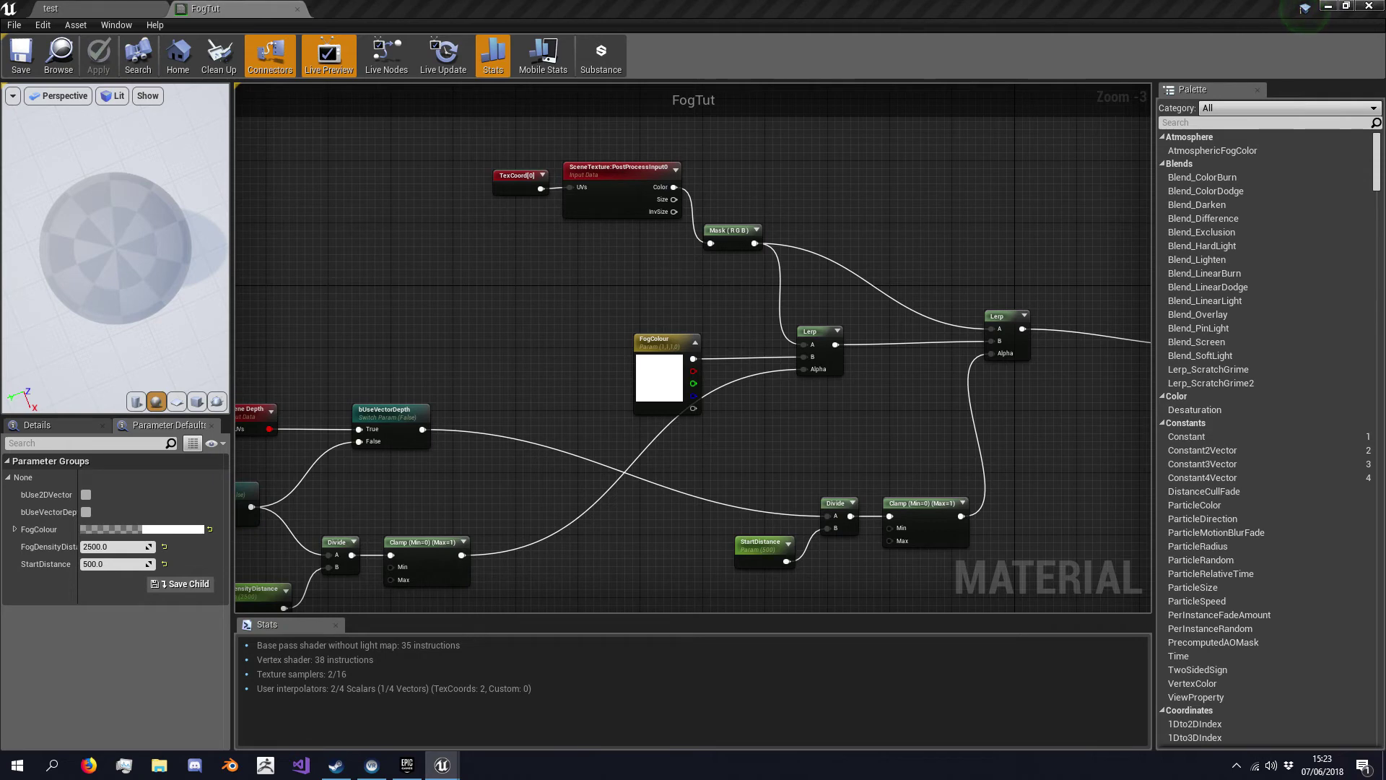
pyautogui.moveTo(1021, 400); pyautogui.dragTo(965, 381, button='right')
pyautogui.scroll(-2, 993, 365)
pyautogui.moveTo(1103, 308); pyautogui.dragTo(1108, 299)
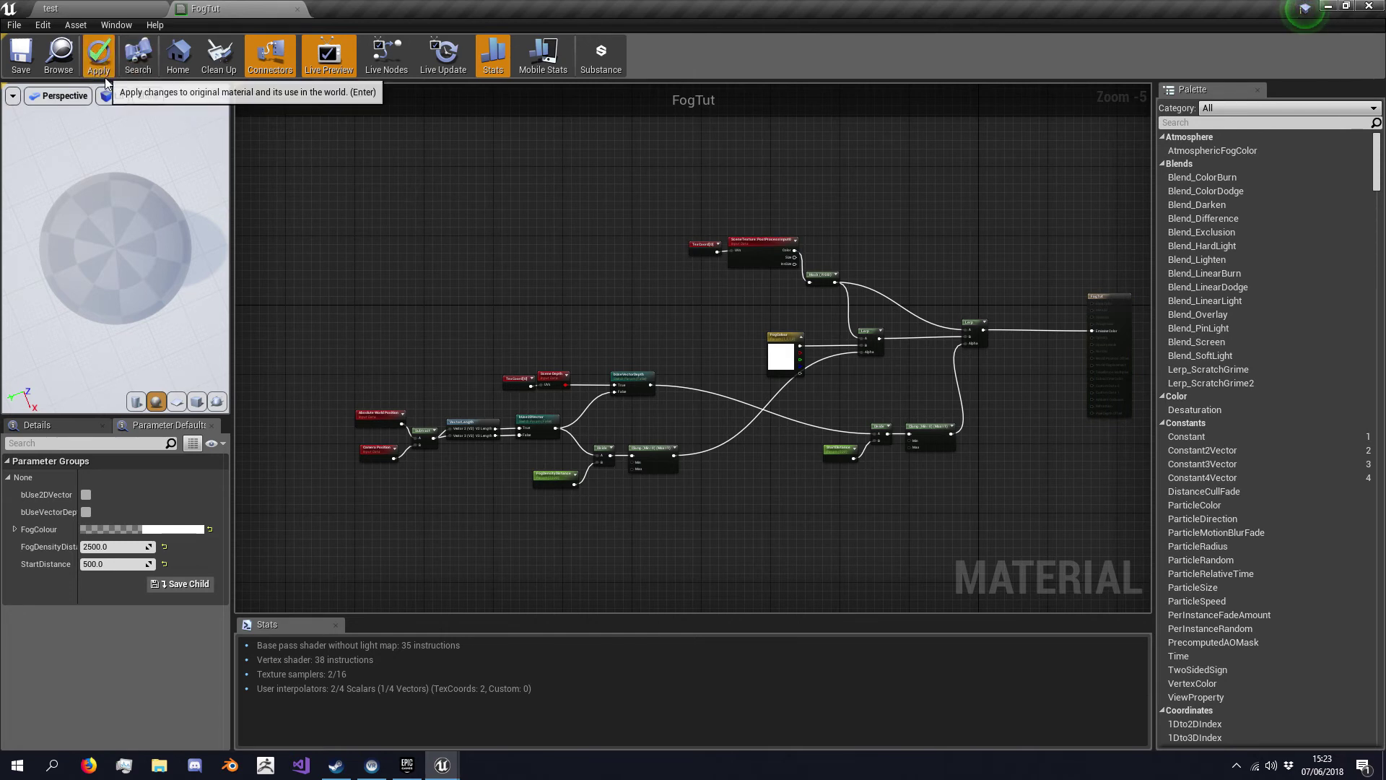
pyautogui.click(21, 54)
pyautogui.click(132, 7)
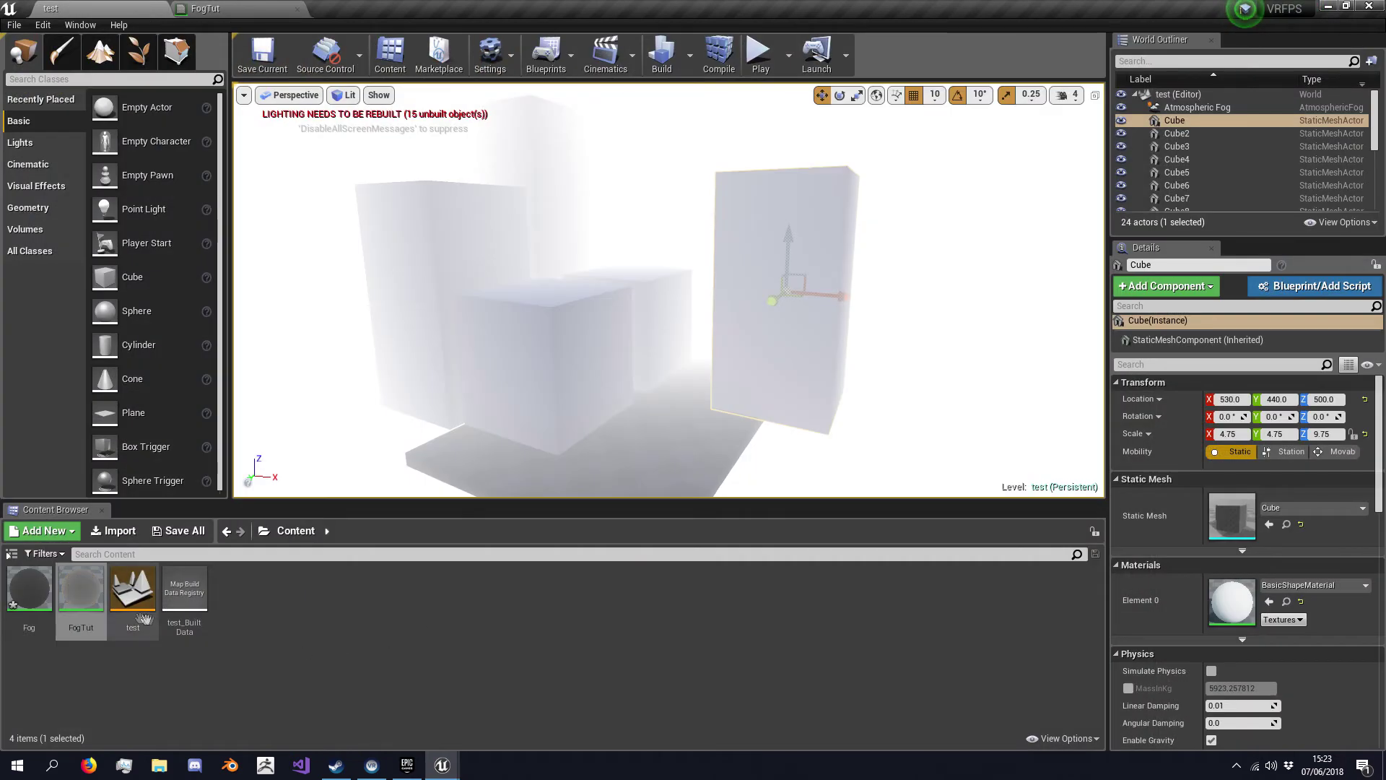
pyautogui.click(85, 607)
pyautogui.rightClick(92, 621)
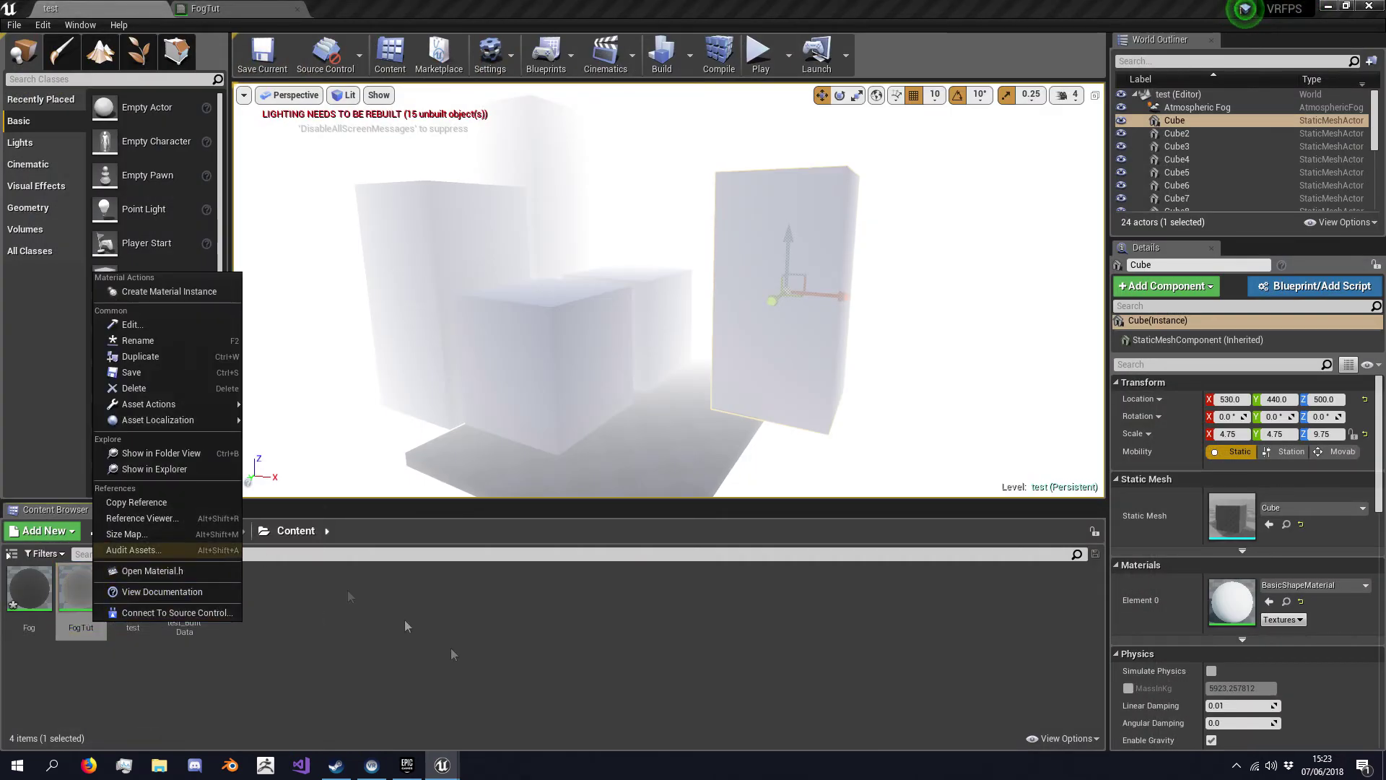
pyautogui.click(504, 674)
pyautogui.click(195, 9)
pyautogui.scroll(6, 650, 404)
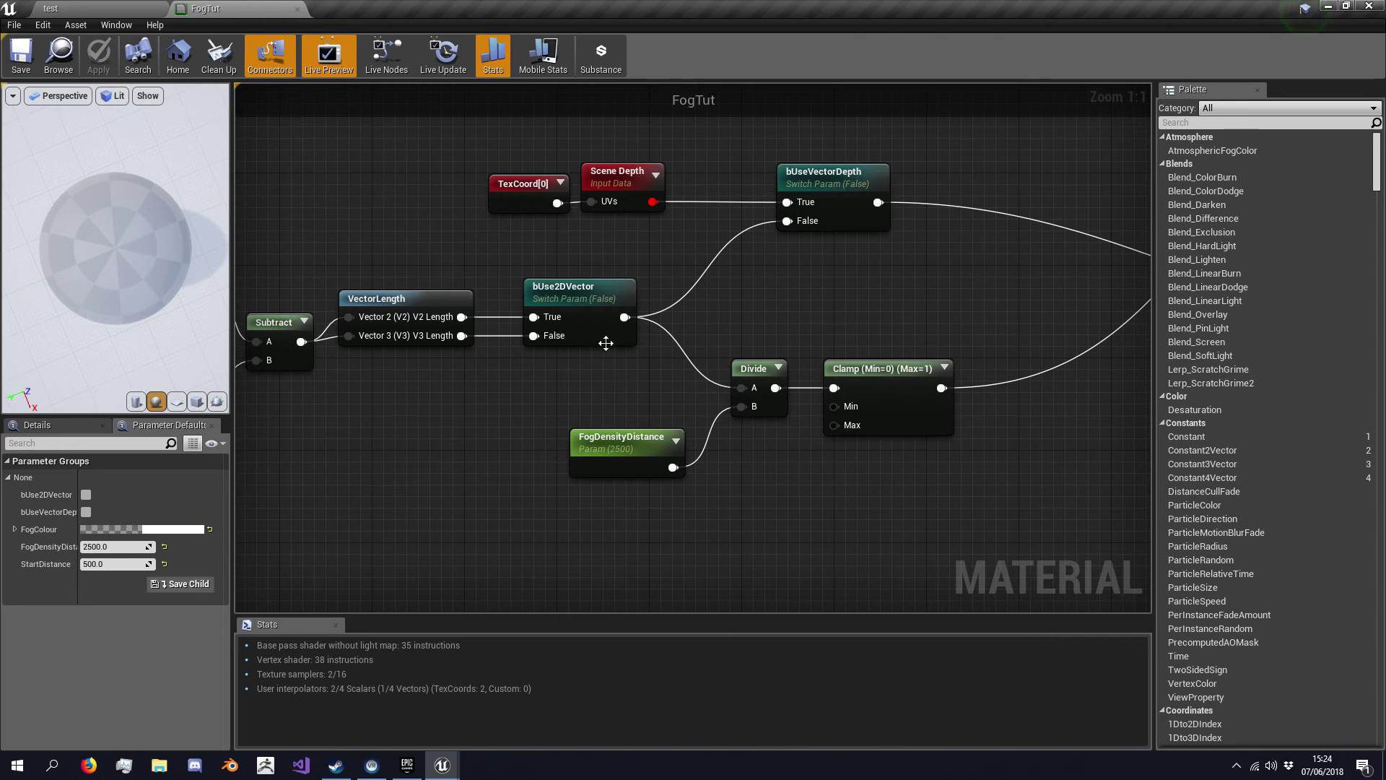
# Create a material instance of FogTut from the test level's content and name it FogTut_2D.
pyautogui.click(61, 9)
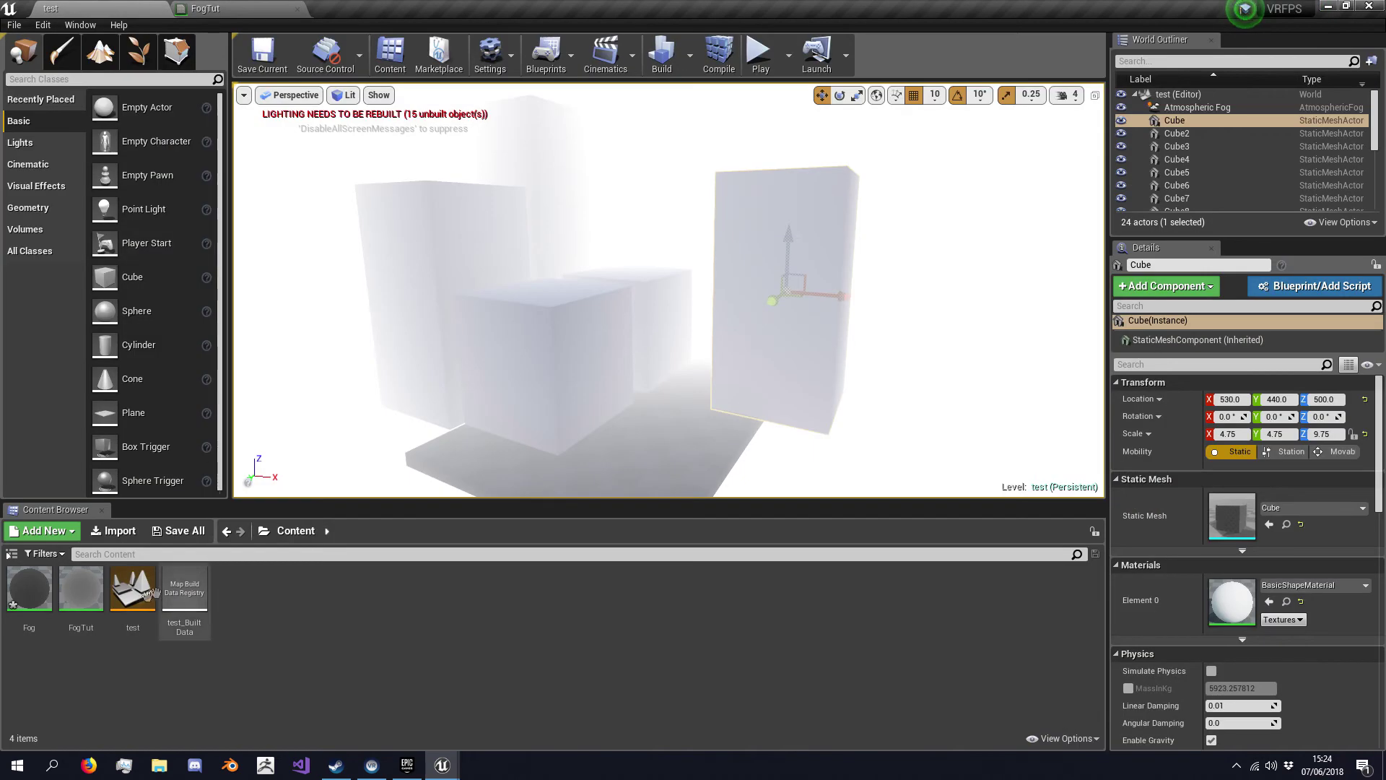
pyautogui.rightClick(77, 607)
pyautogui.click(153, 285)
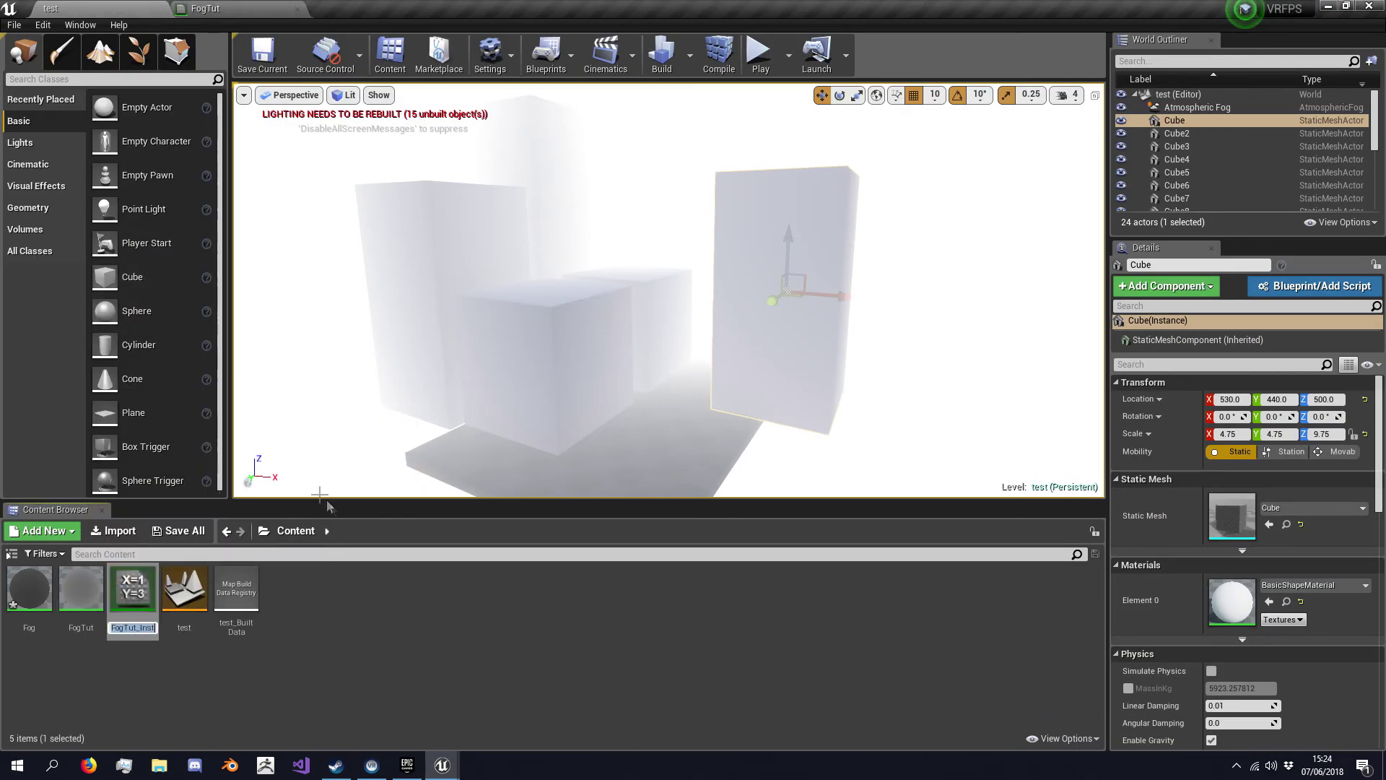
pyautogui.write('FogT')
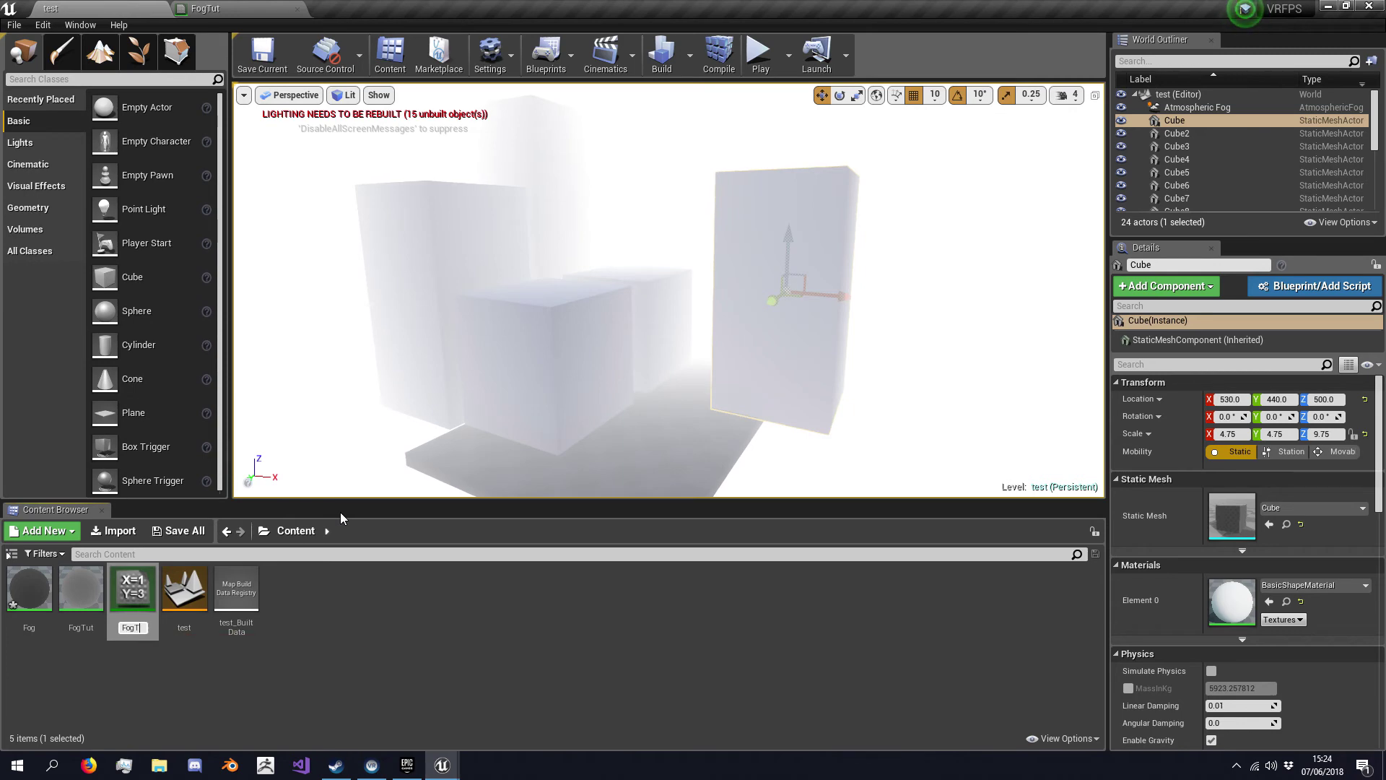
pyautogui.write('ut_2D')
pyautogui.press('Return')
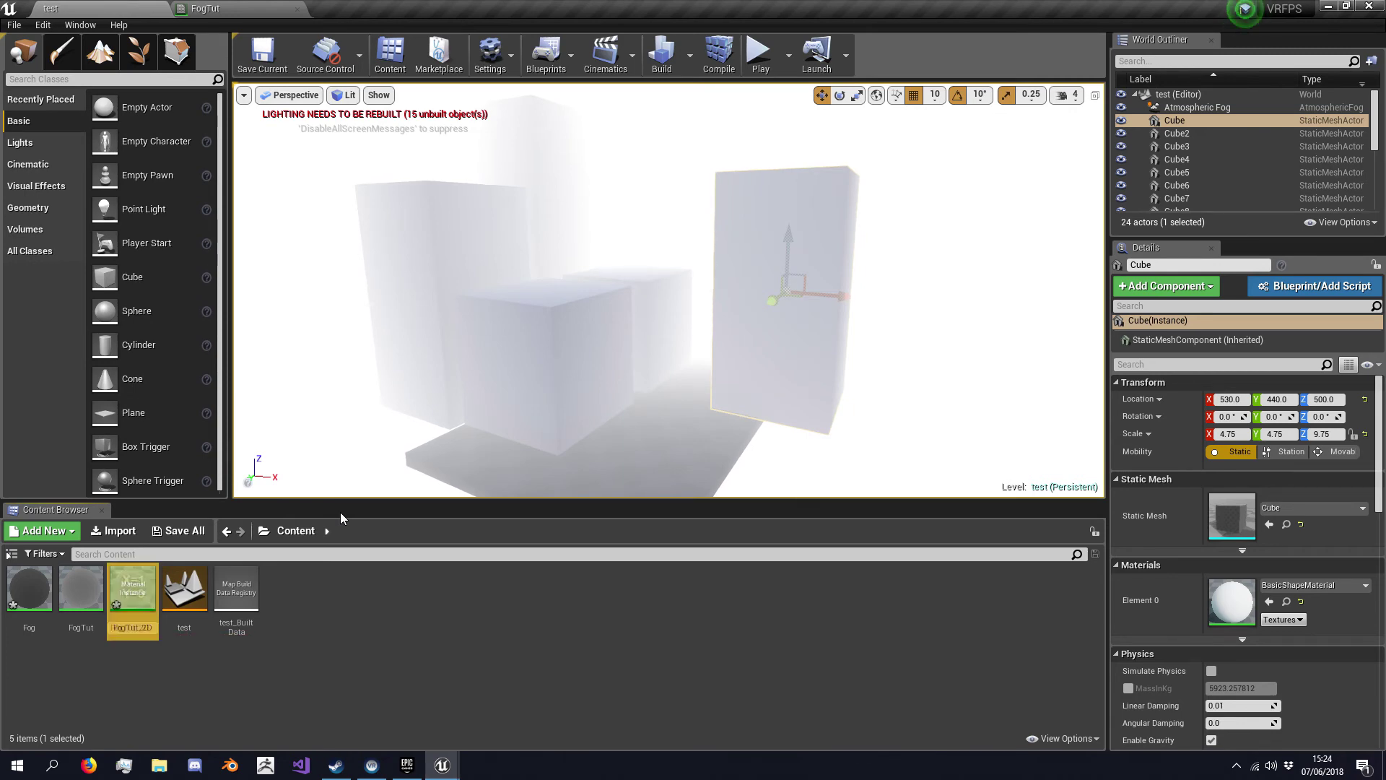
# Open the FogTut_2D instance, override bUse2DVector, turn it on and save the instance.
pyautogui.doubleClick(126, 607)
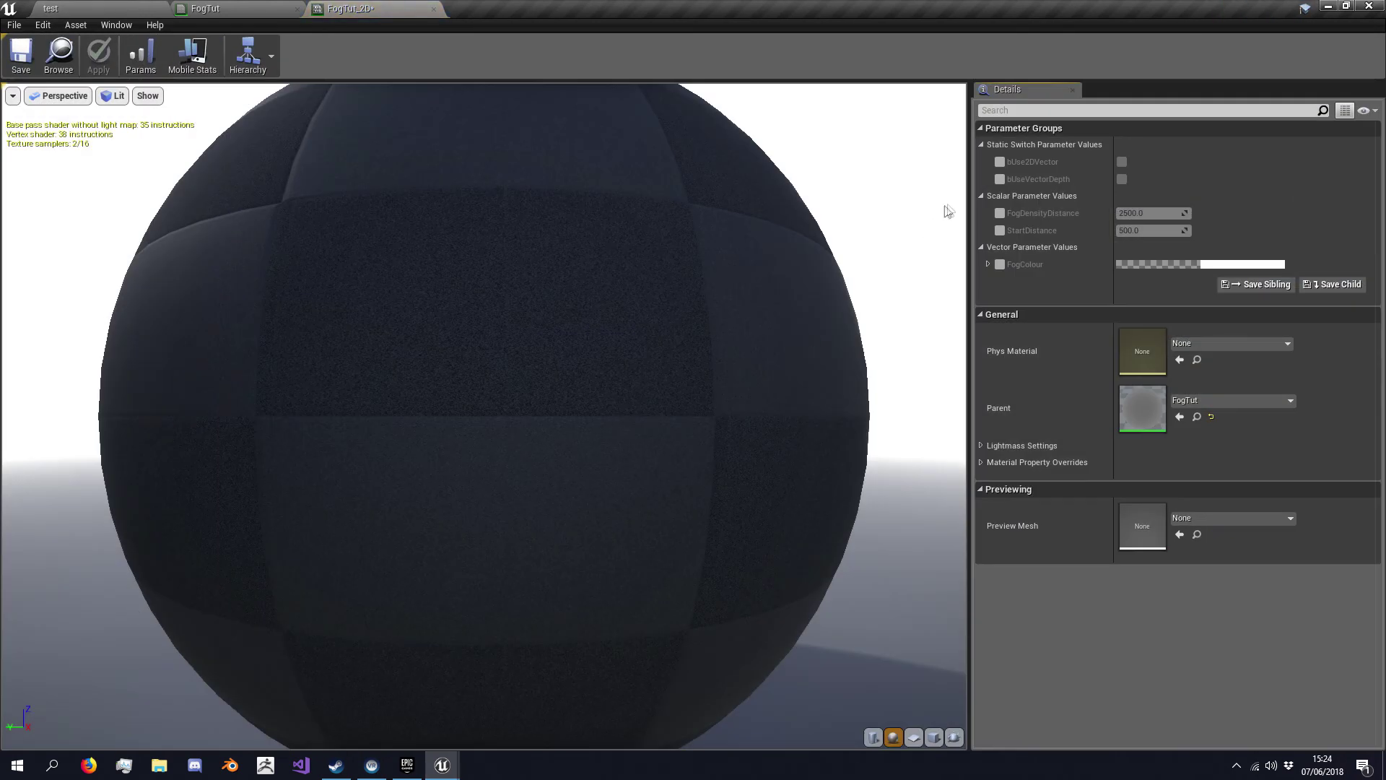
pyautogui.click(1000, 162)
pyautogui.click(1122, 162)
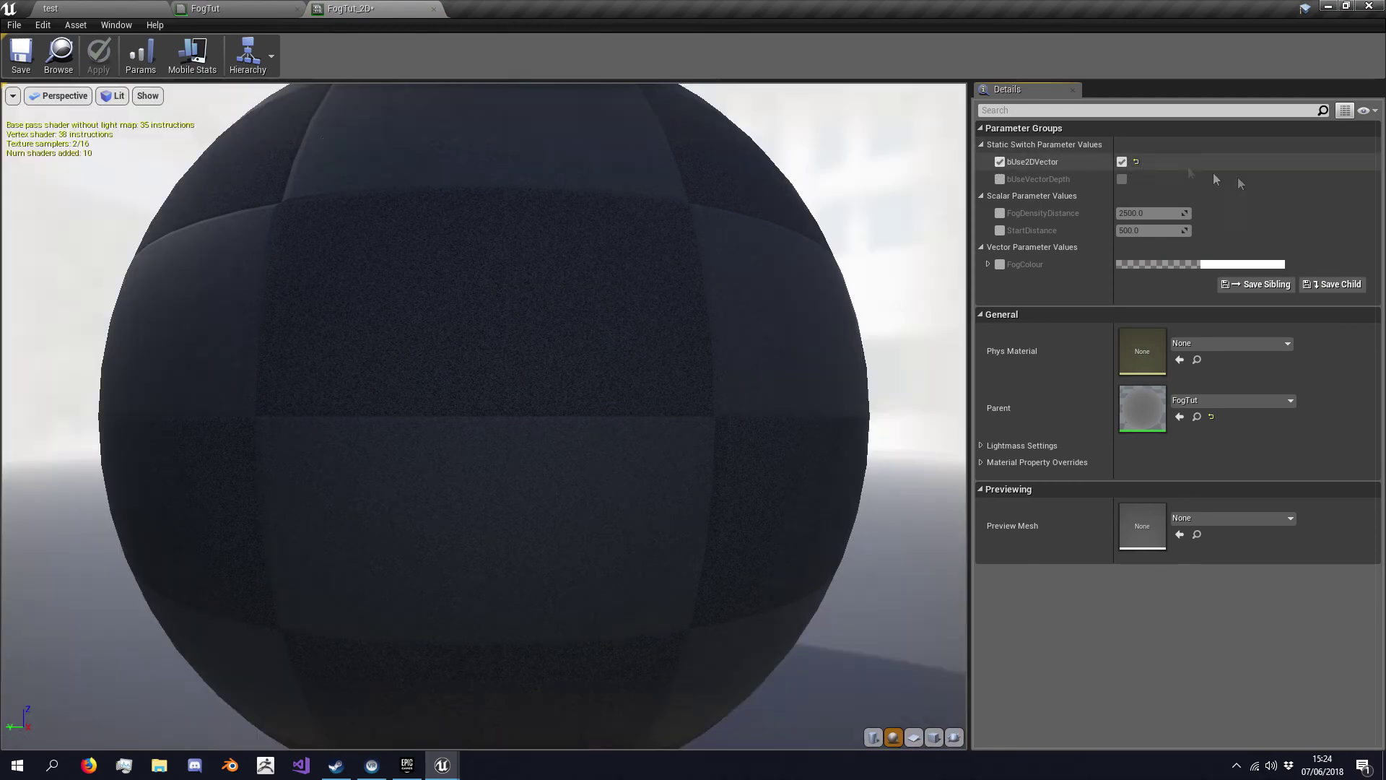
# In the test level, replace FogTut with FogTut_2D in the PostProcessVolume's post process materials array through an asset reference.
pyautogui.click(193, 8)
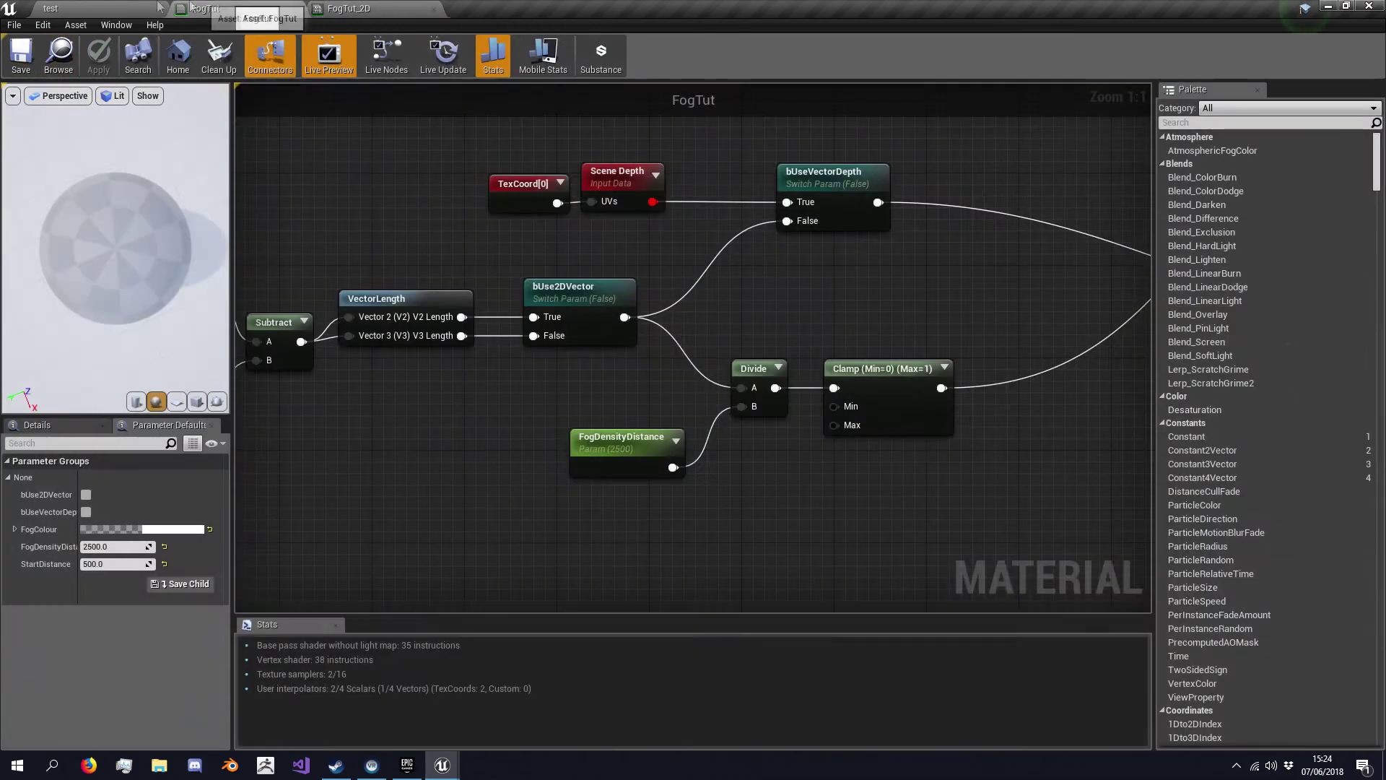
pyautogui.click(51, 8)
pyautogui.moveTo(132, 588); pyautogui.dragTo(113, 610)
pyautogui.scroll(15, 622, 337)
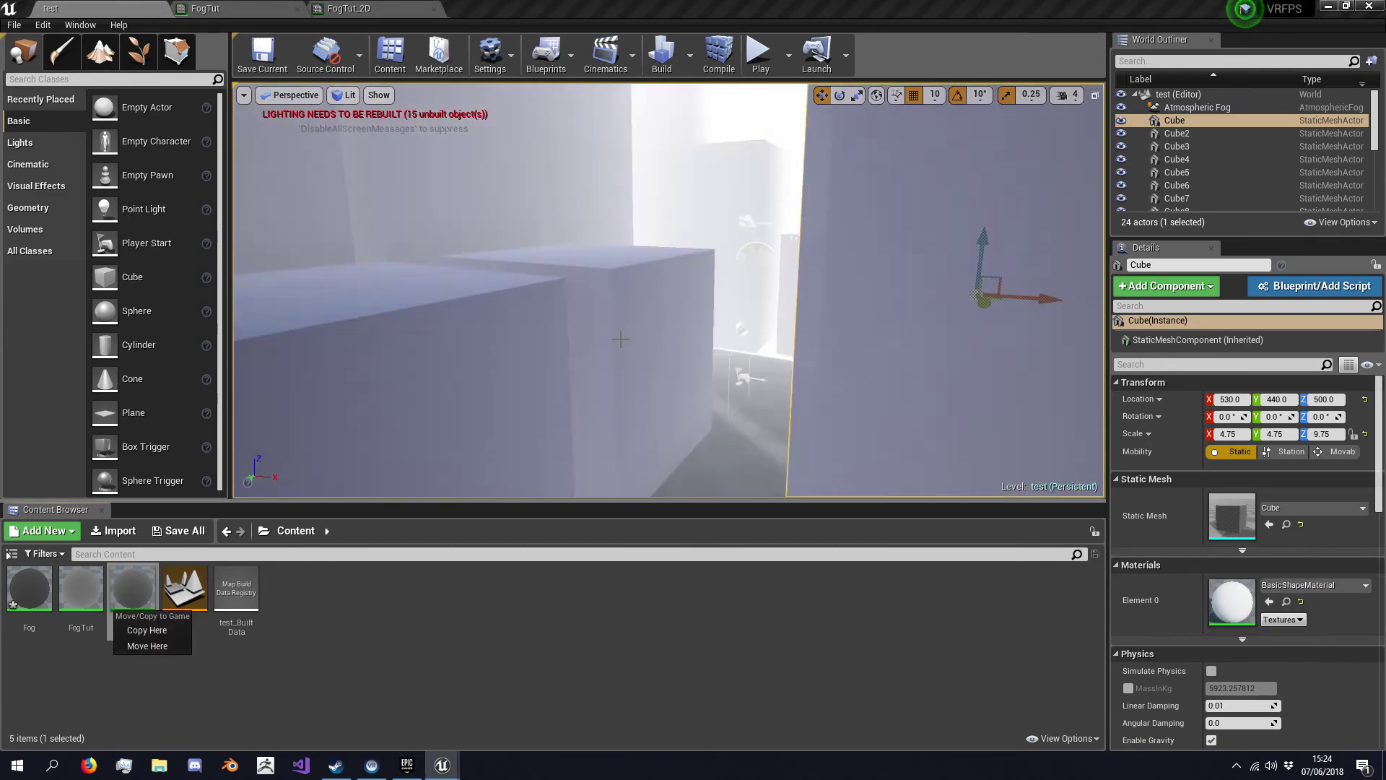
pyautogui.moveTo(786, 345); pyautogui.dragTo(694, 356, button='right')
pyautogui.click(651, 347)
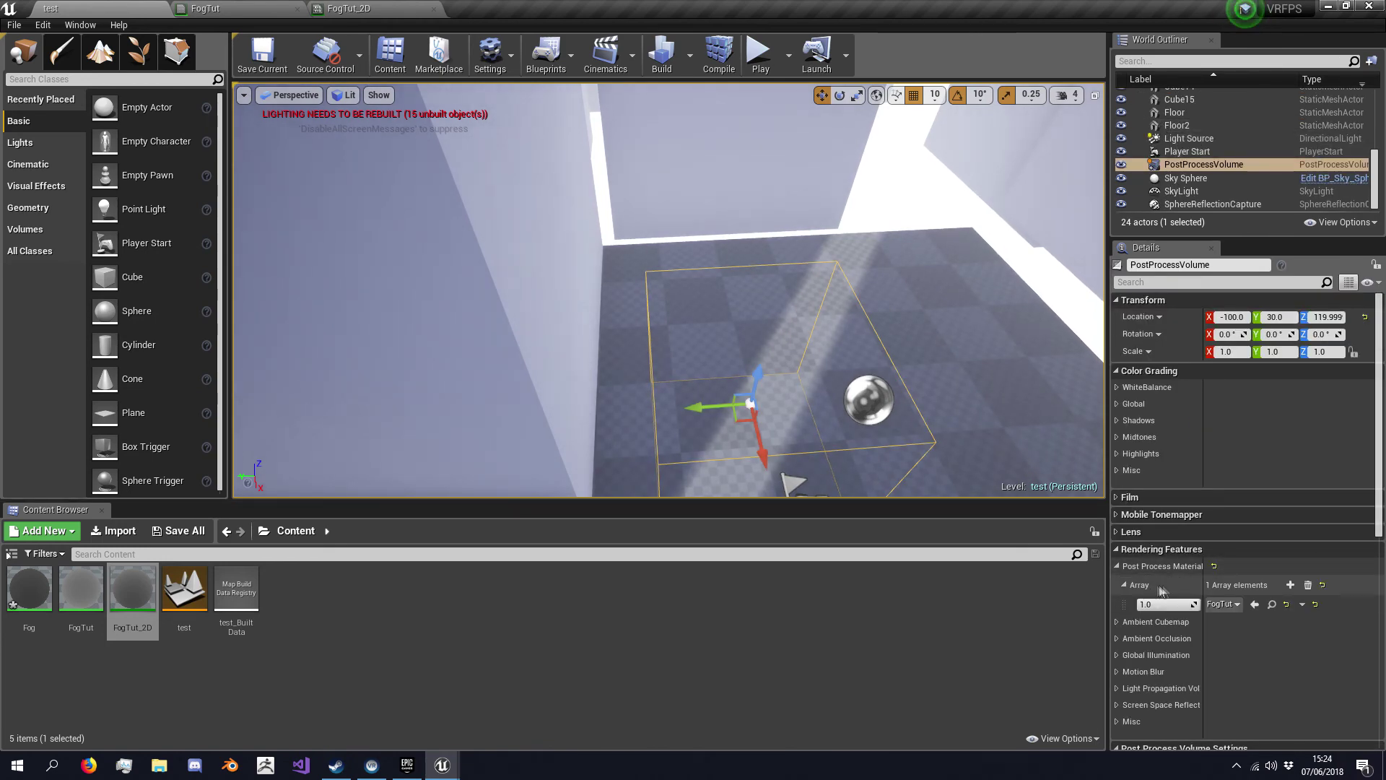
pyautogui.click(1315, 604)
pyautogui.click(1236, 604)
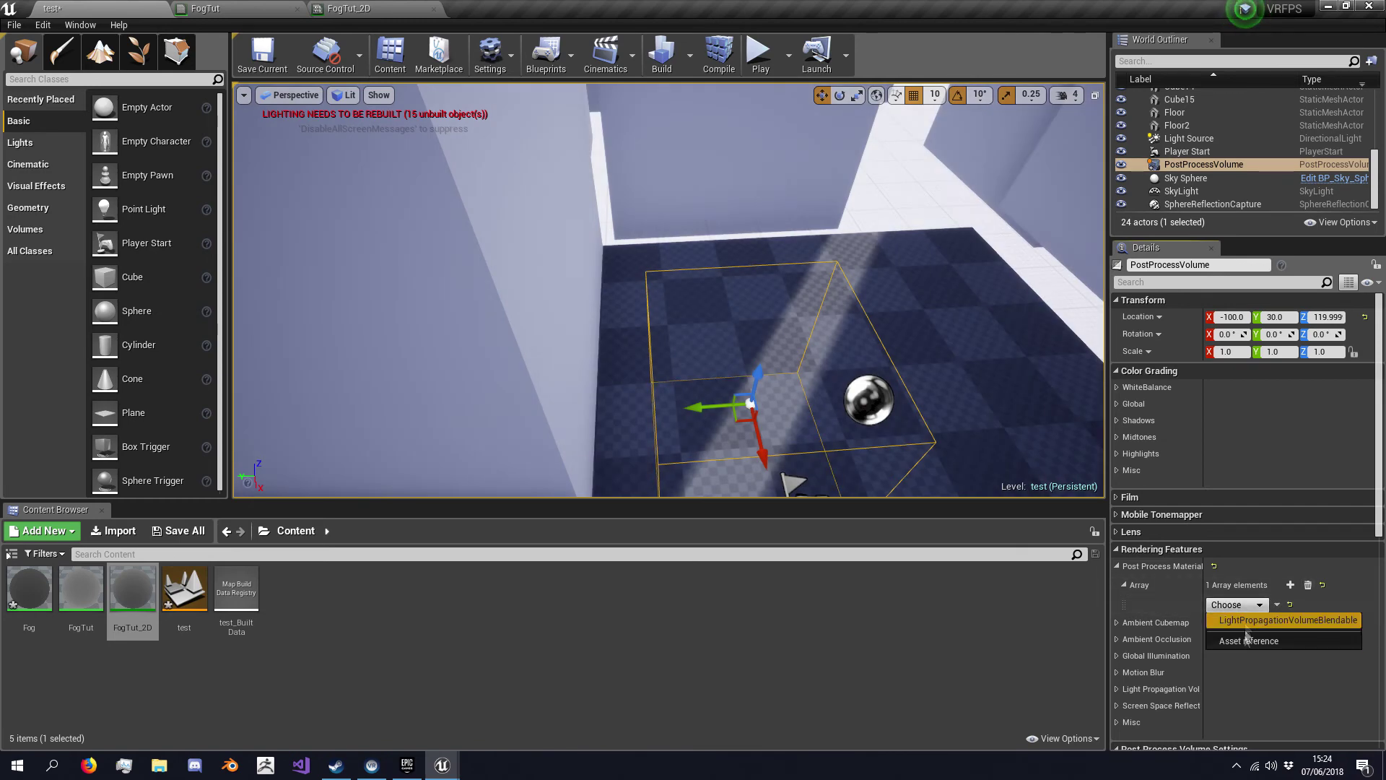
pyautogui.click(1220, 617)
pyautogui.moveTo(132, 591); pyautogui.dragTo(1242, 605)
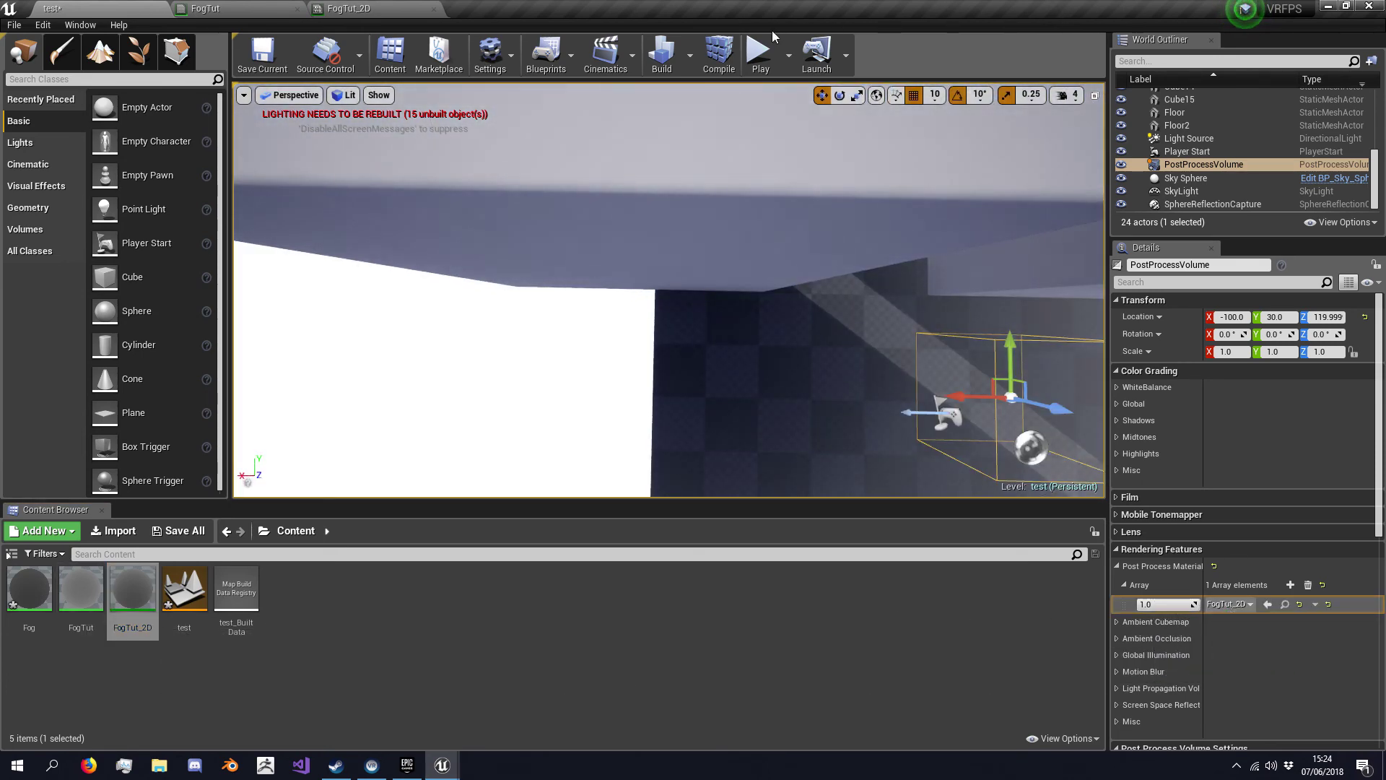
# Play the test level, fly backwards away from the cubes to check the FogTut_2D fog from a distance, and stop the session.
pyautogui.click(758, 54)
pyautogui.press('s')
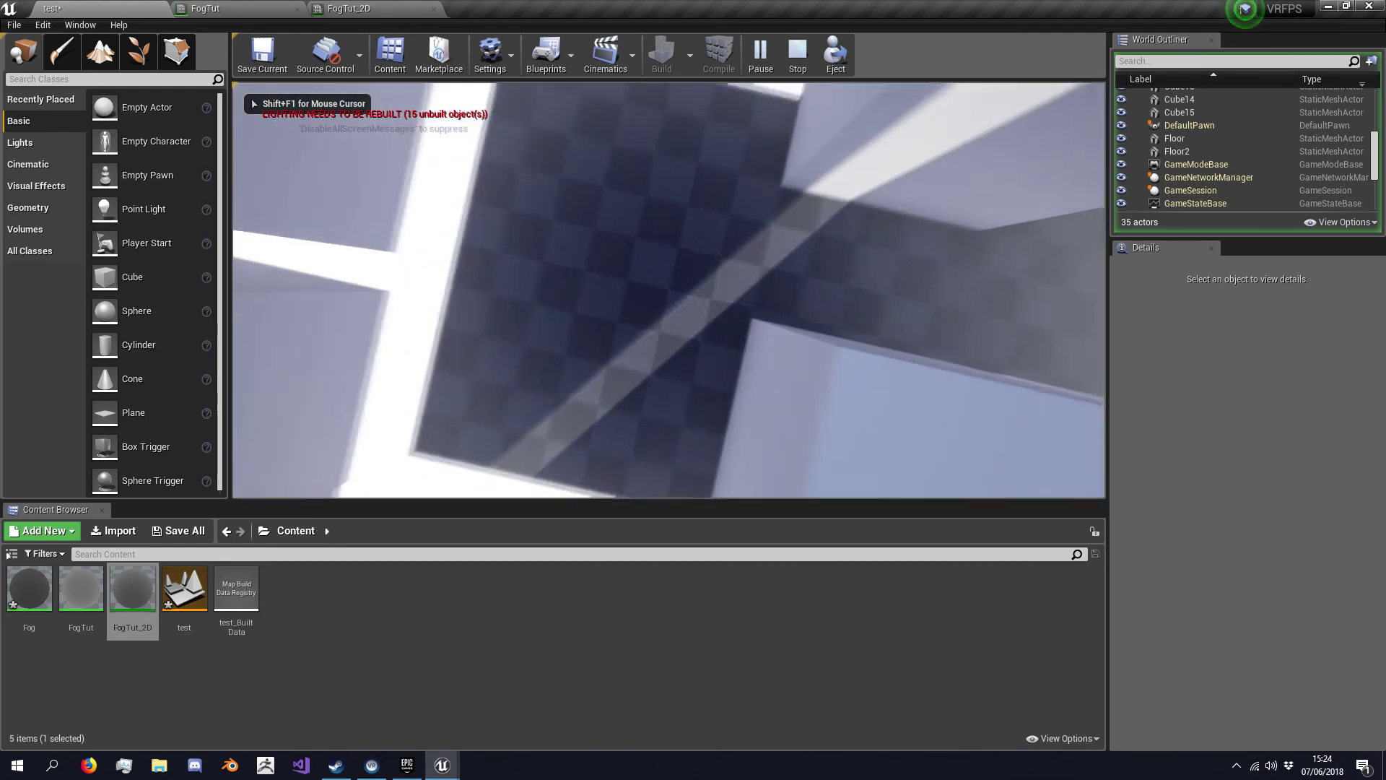
pyautogui.press('s')
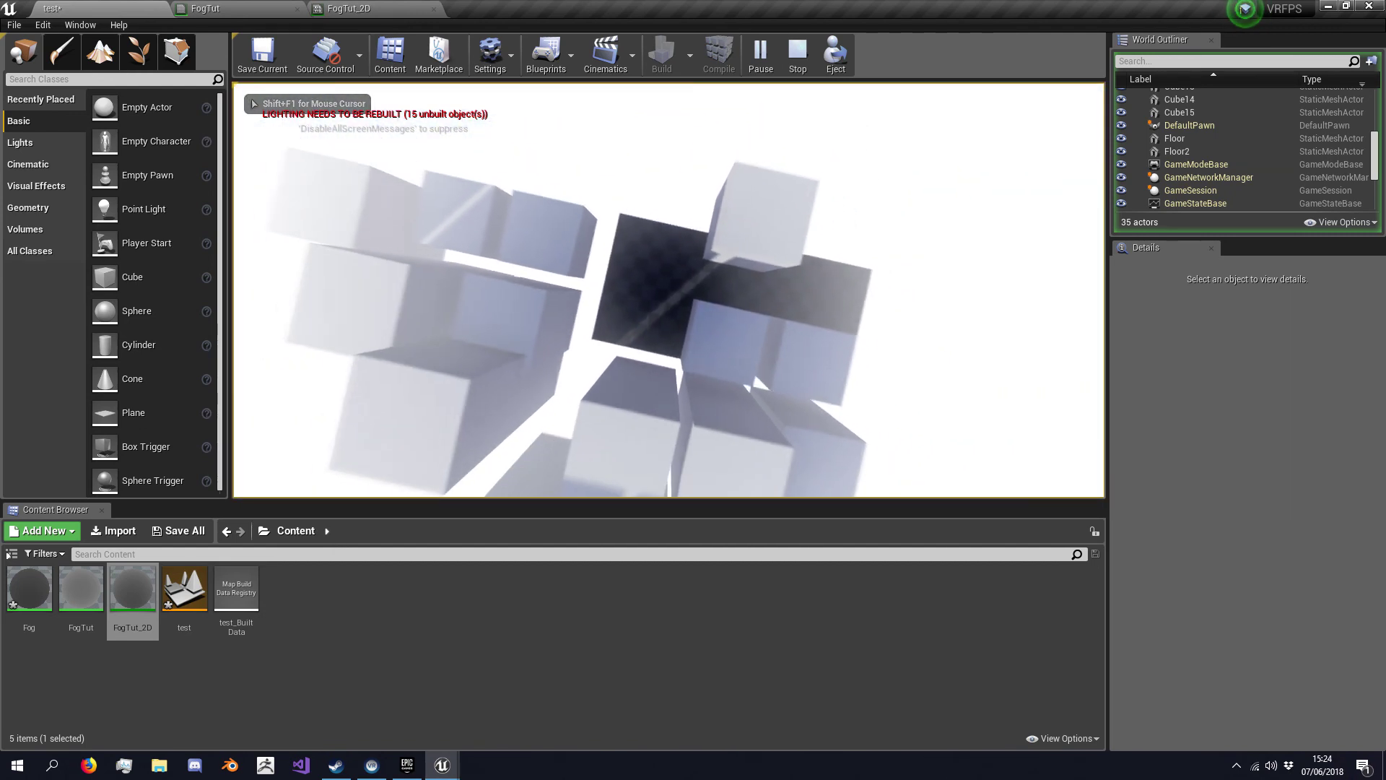
pyautogui.press('Escape')
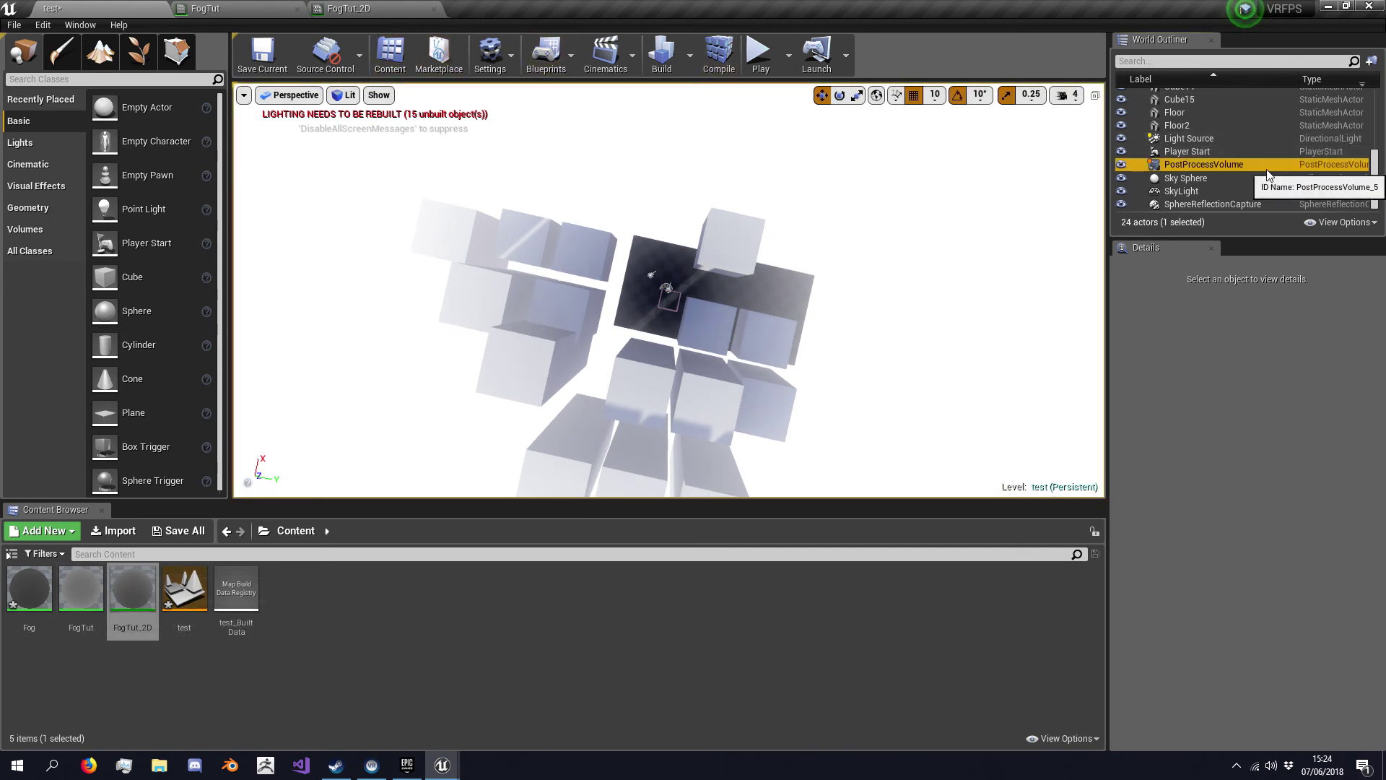
# Assign the FogTut material to the PostProcessVolume's post process materials array in place of FogTut_2D, and inspect the fog inside the room.
pyautogui.click(1227, 164)
pyautogui.moveTo(92, 606); pyautogui.dragTo(1227, 605)
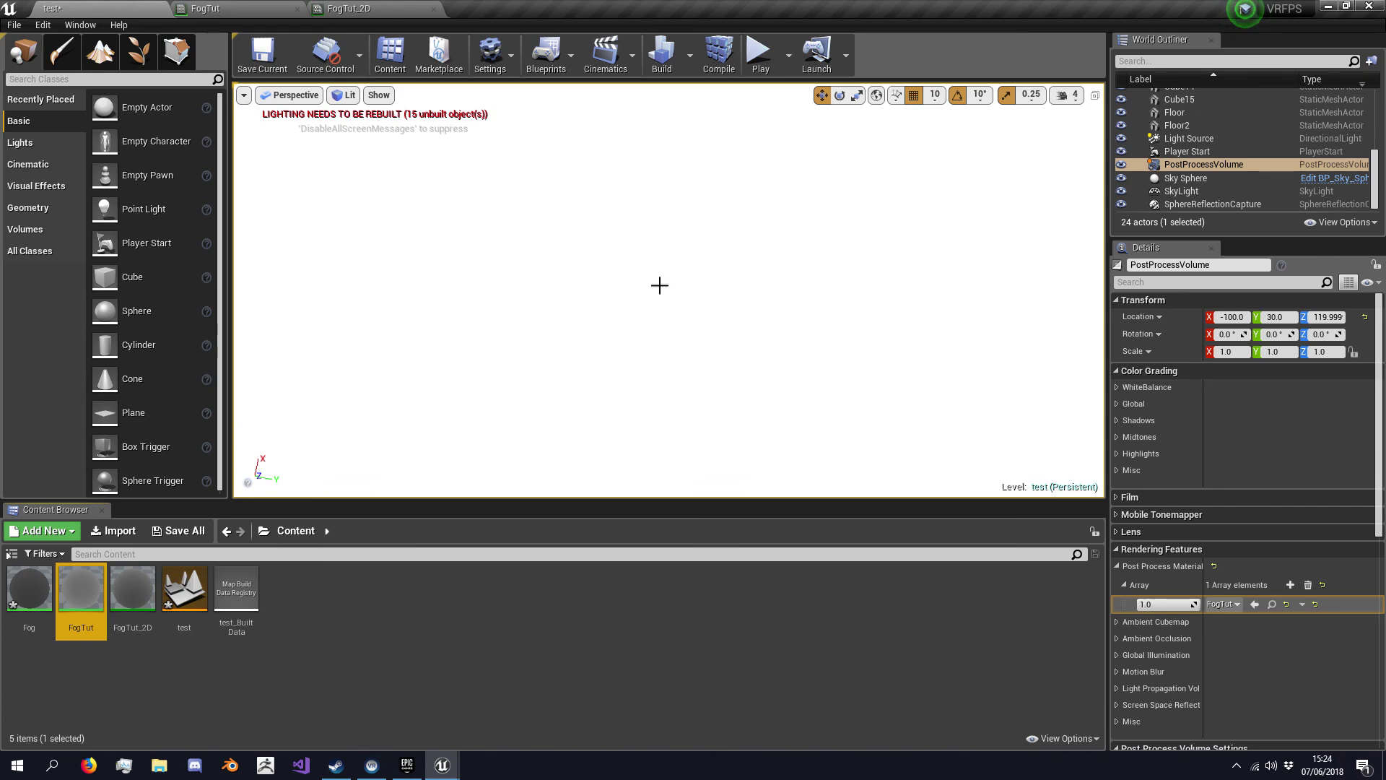
pyautogui.scroll(8, 659, 291)
pyautogui.moveTo(659, 291); pyautogui.dragTo(505, 129, button='right')
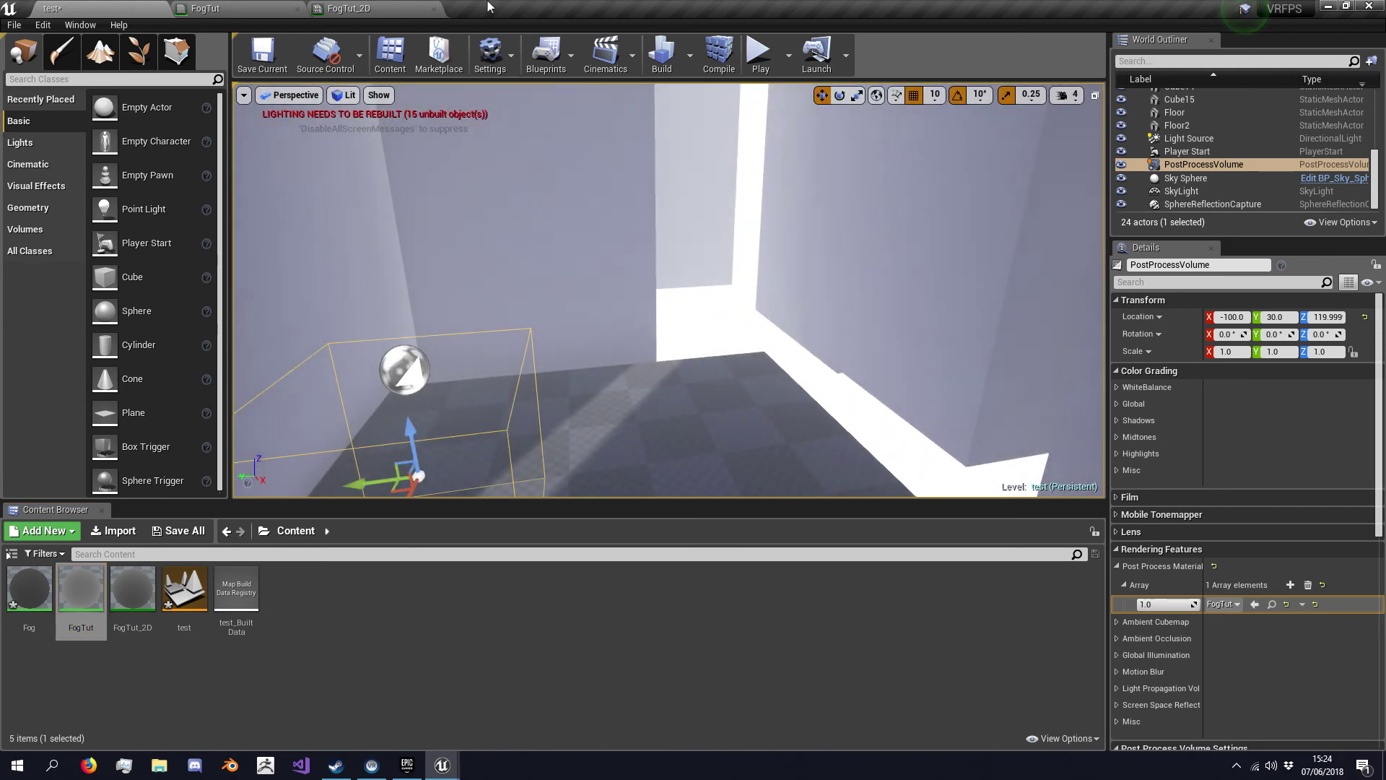
# Switch to the FogTut_2D material instance to examine its parameter values.
pyautogui.click(398, 8)
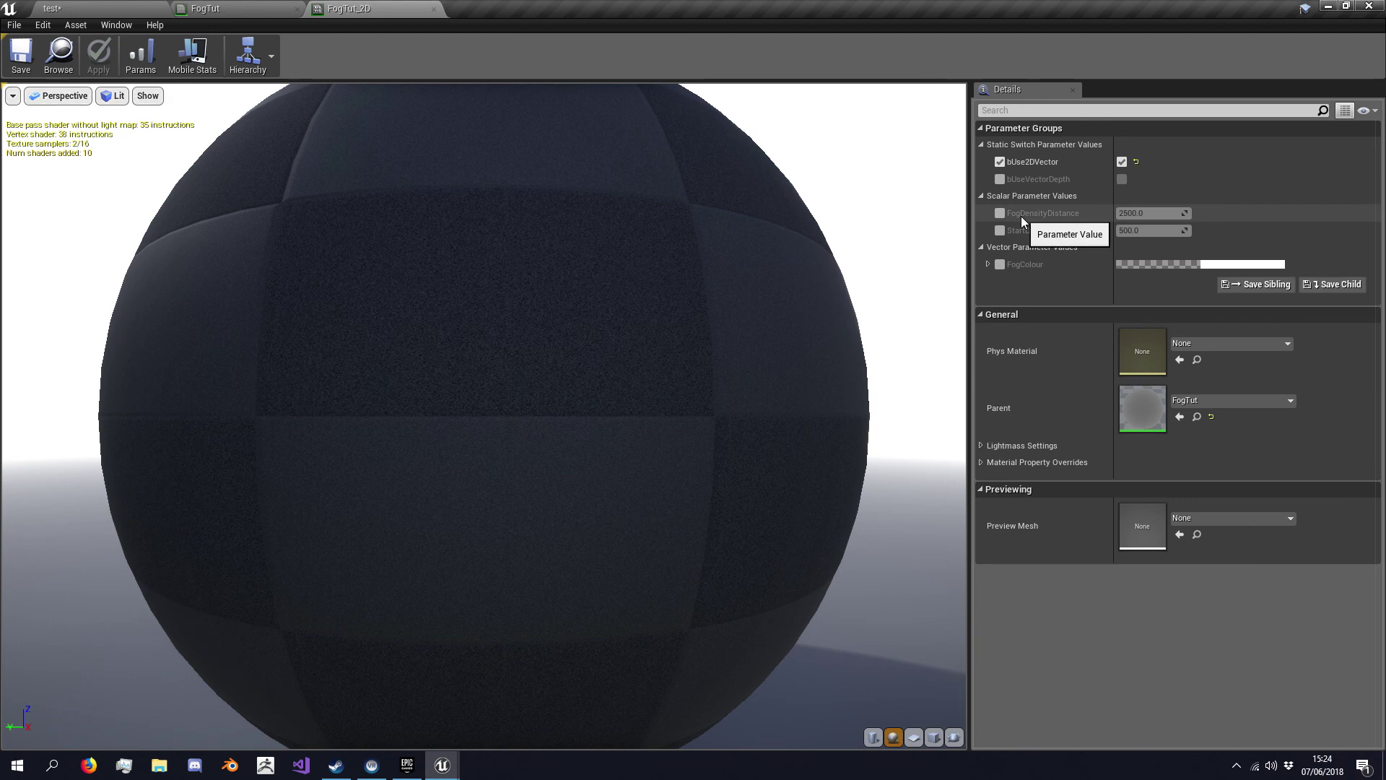